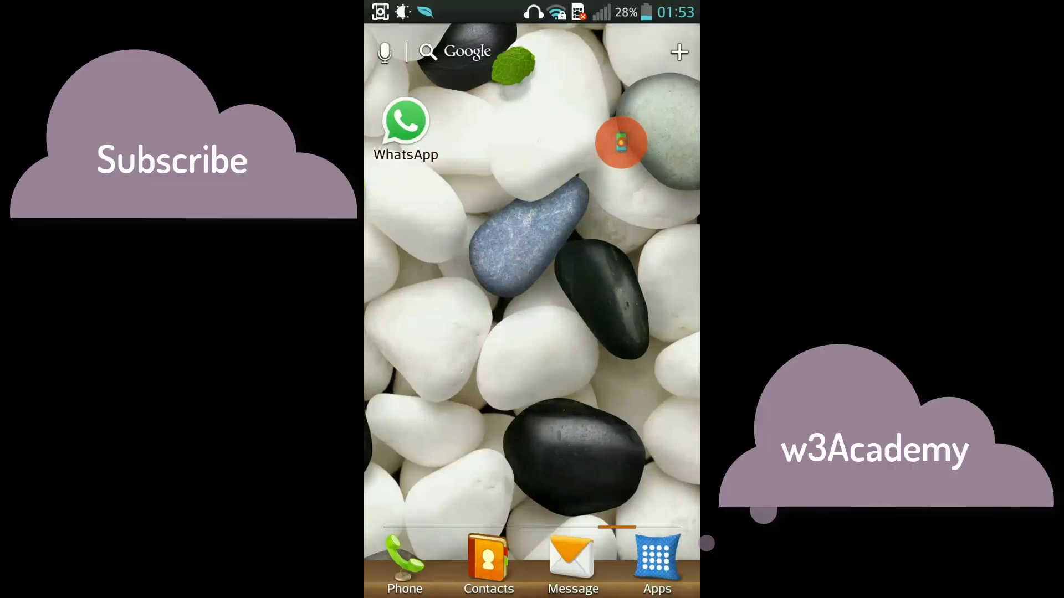
Confirm WhatsApp still crashes, then open its App info via Settings > Apps > Downloaded.
click(406, 121)
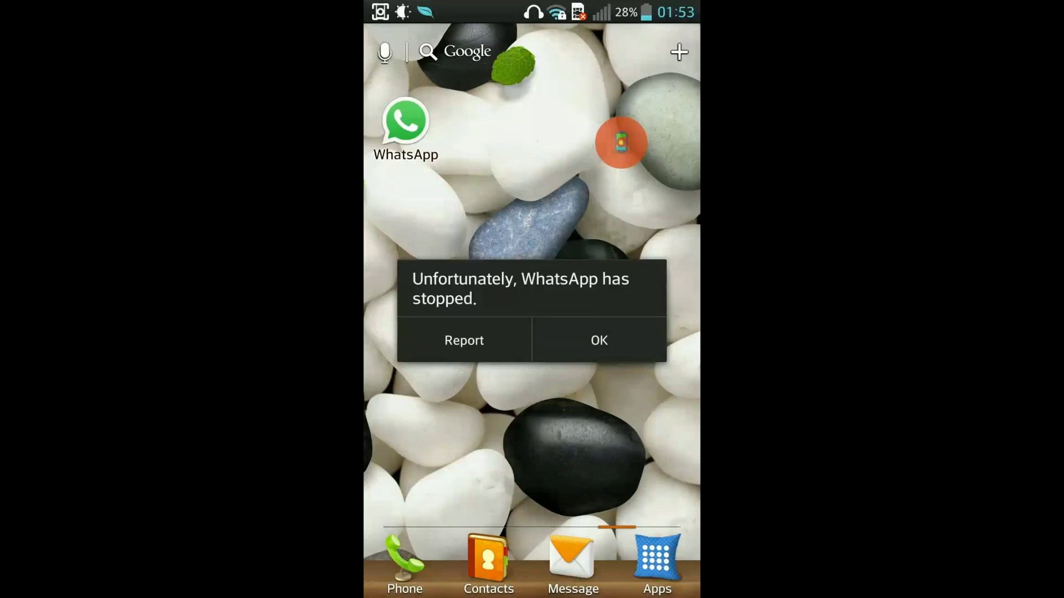
click(610, 341)
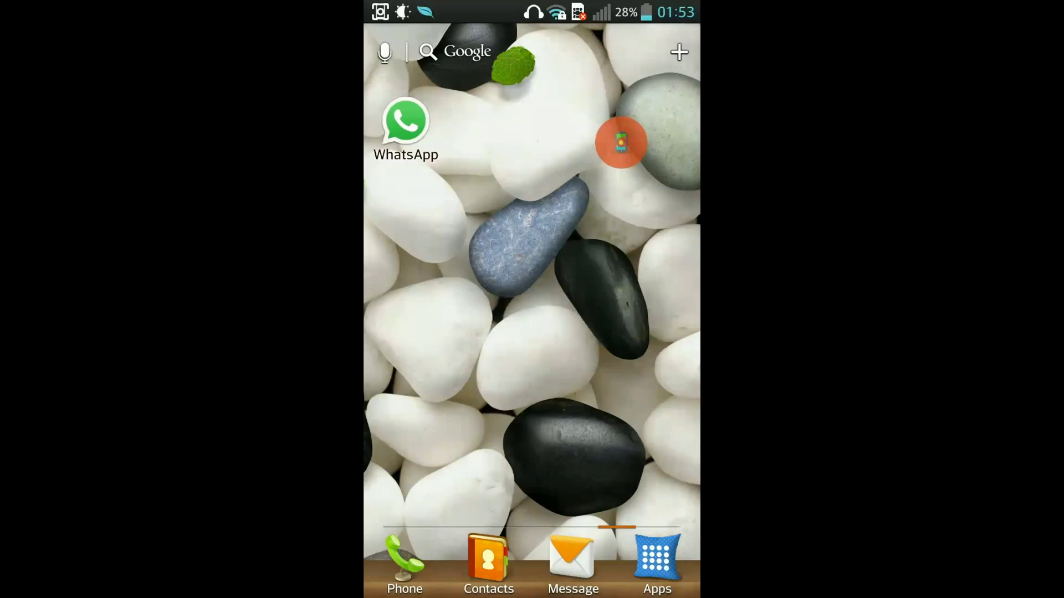
click(656, 560)
click(489, 421)
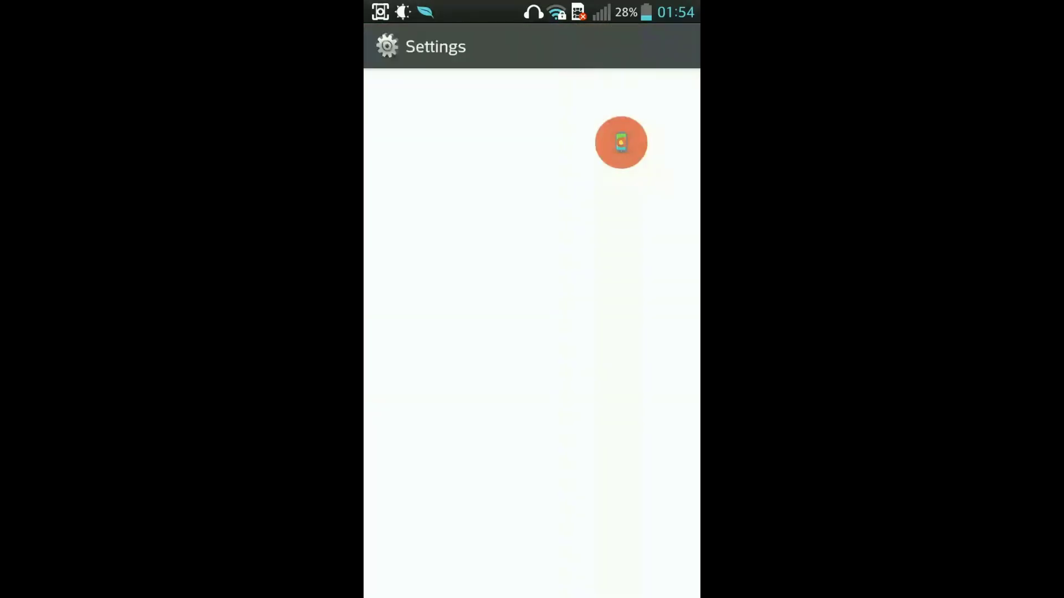
scroll(532, 333, down, 1)
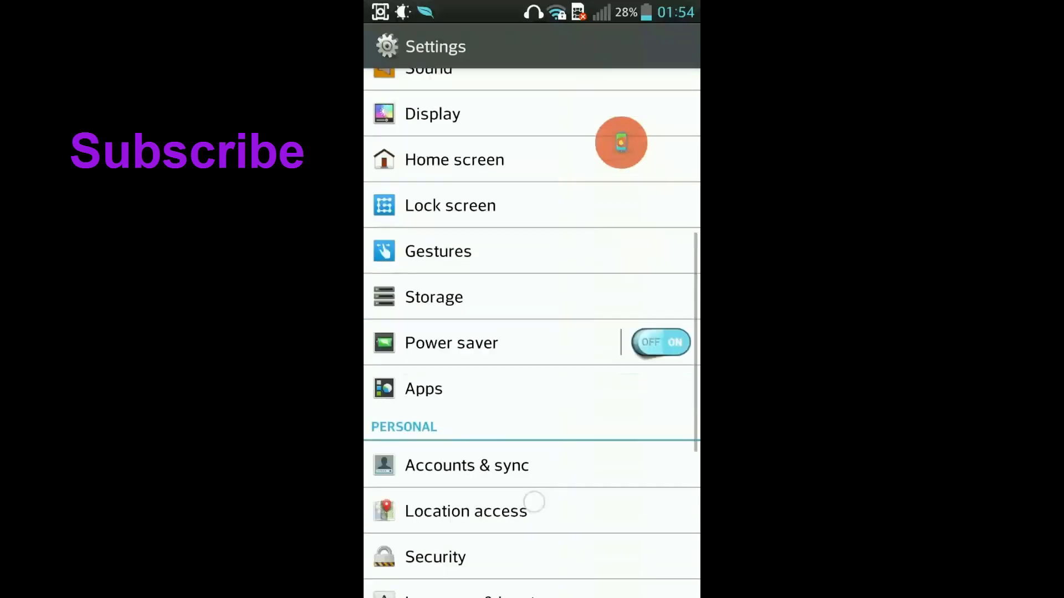
scroll(531, 332, up, 2)
click(541, 424)
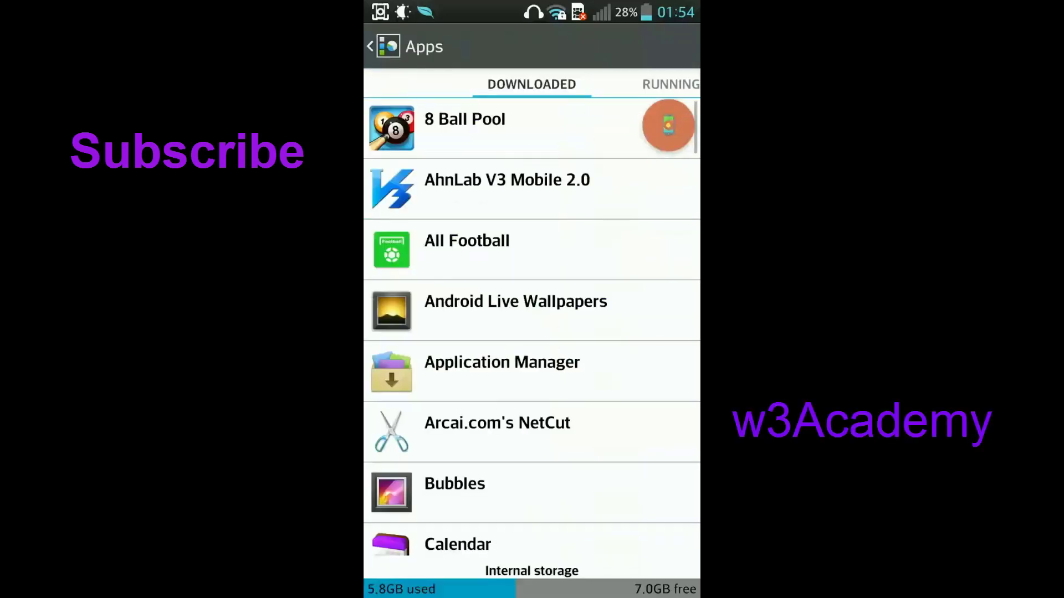
scroll(573, 404, down, 15)
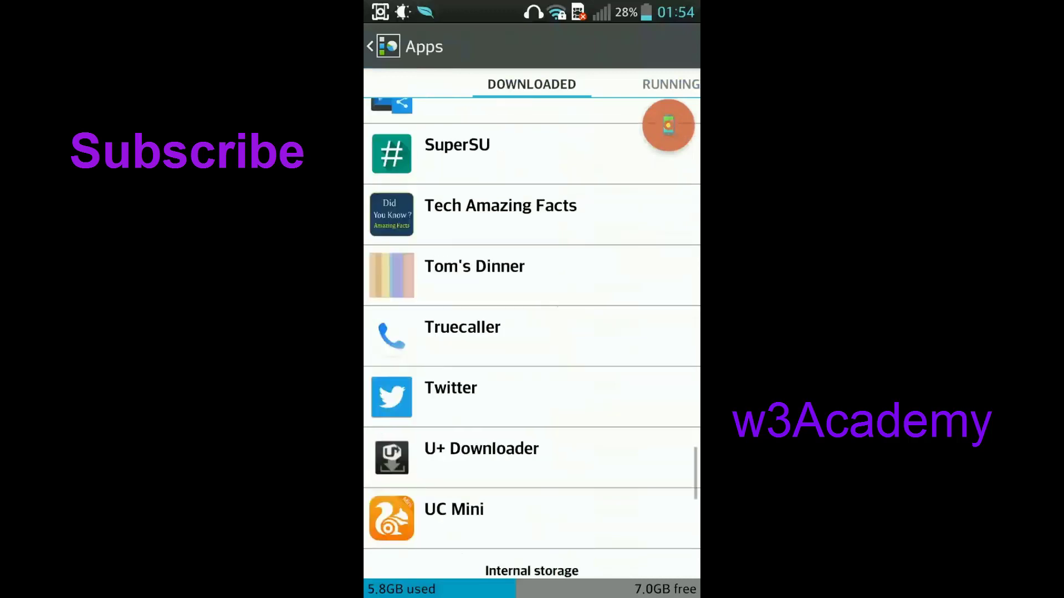
scroll(512, 497, down, 5)
click(560, 348)
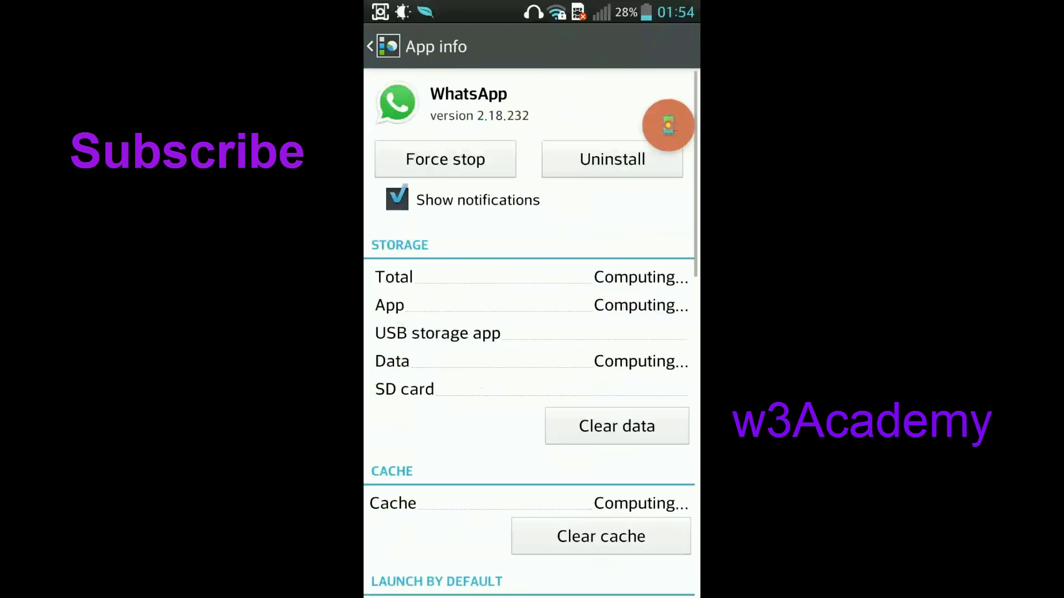
Review WhatsApp's App info page, which shows version 2.18.232.
scroll(531, 332, down, 3)
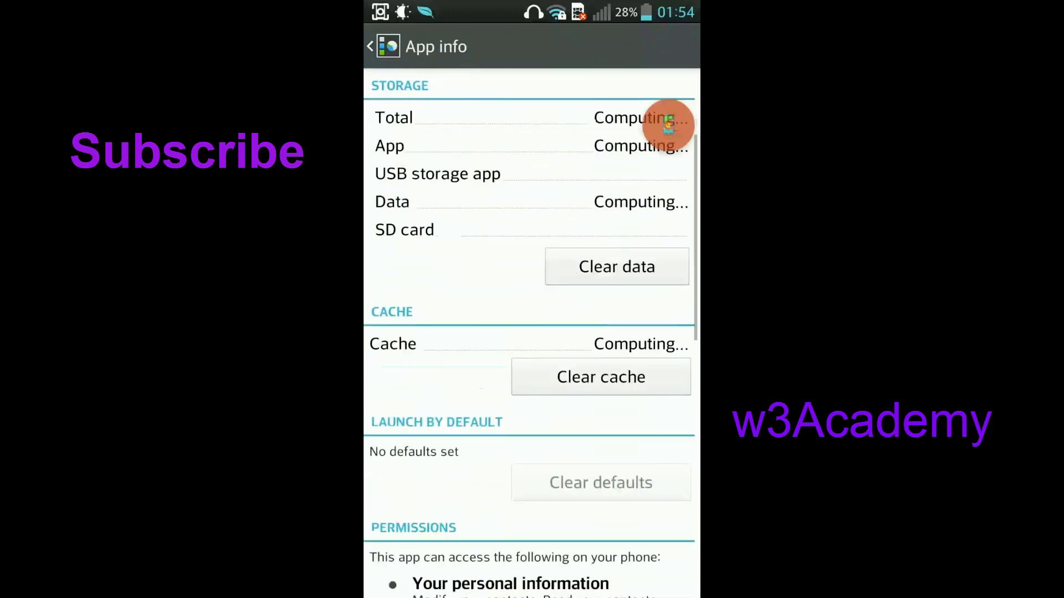
scroll(613, 324, up, 3)
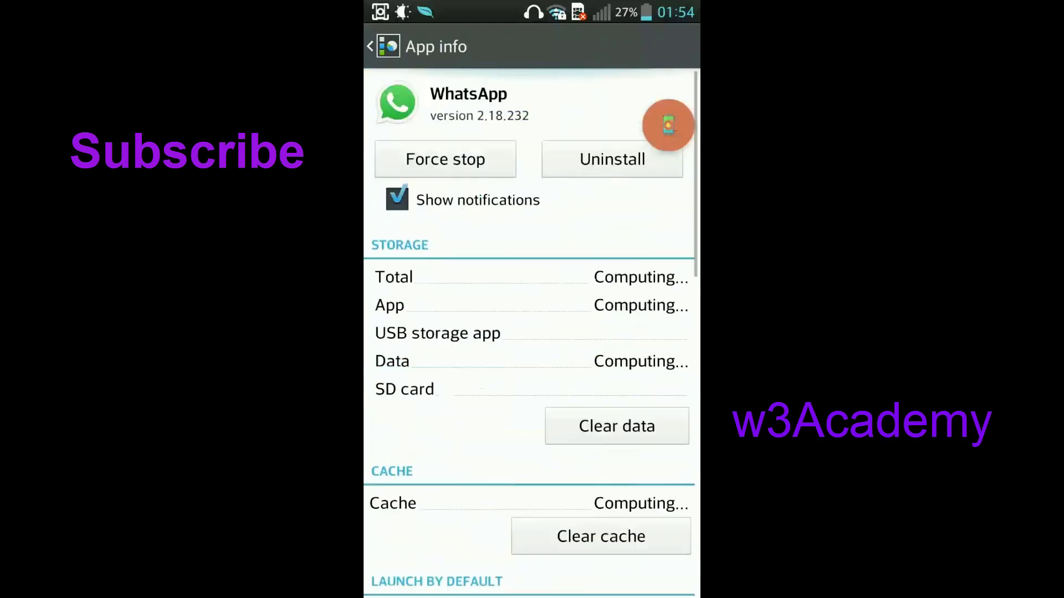
scroll(531, 333, down, 1)
scroll(668, 125, up, 1)
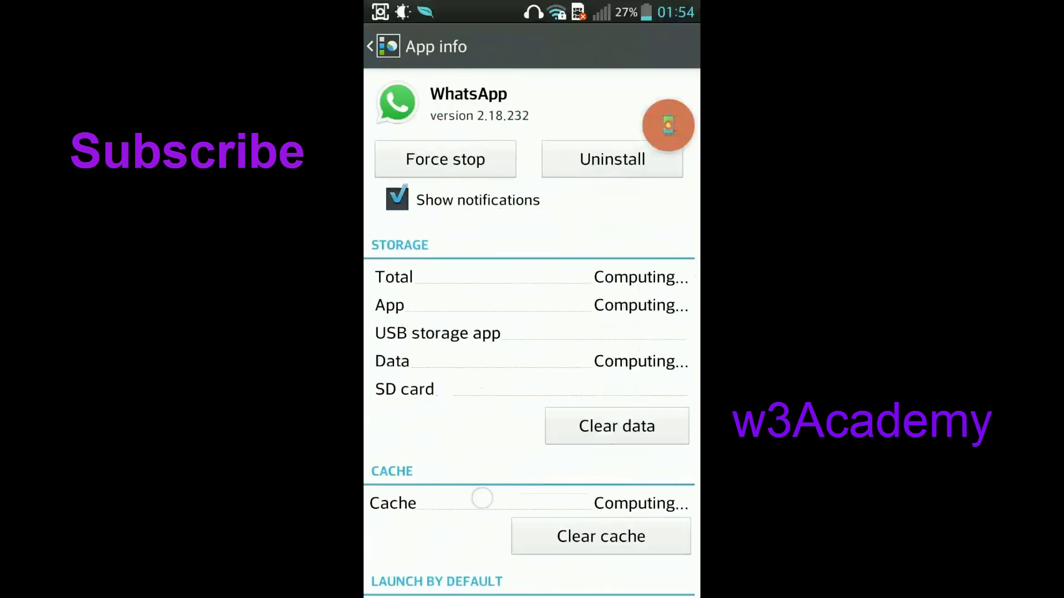
drag(482, 499, 482, 412)
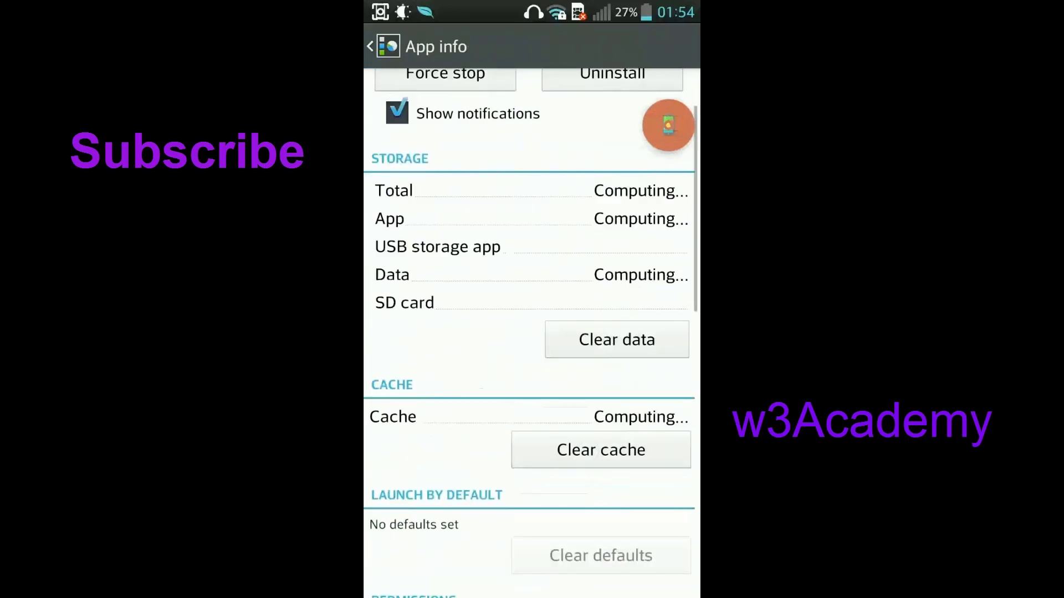
scroll(669, 125, up, 1)
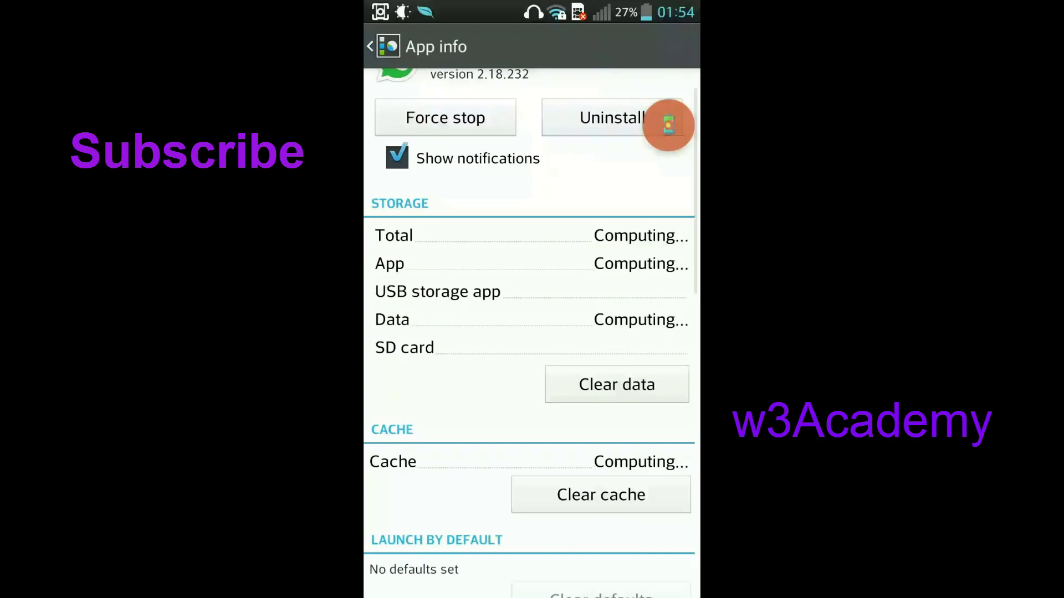
scroll(669, 125, up, 1)
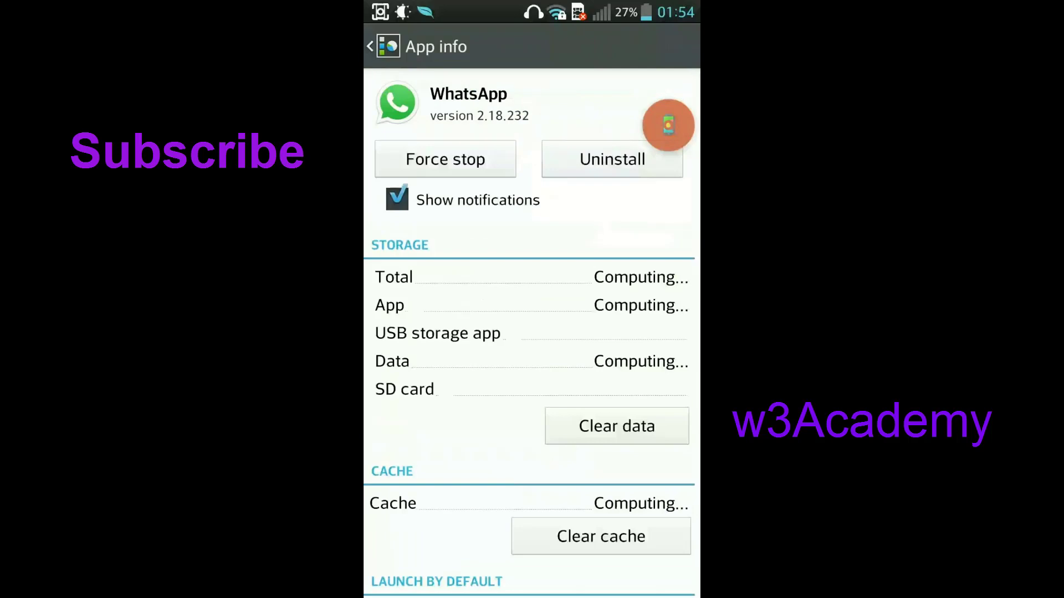
scroll(530, 332, down, 2)
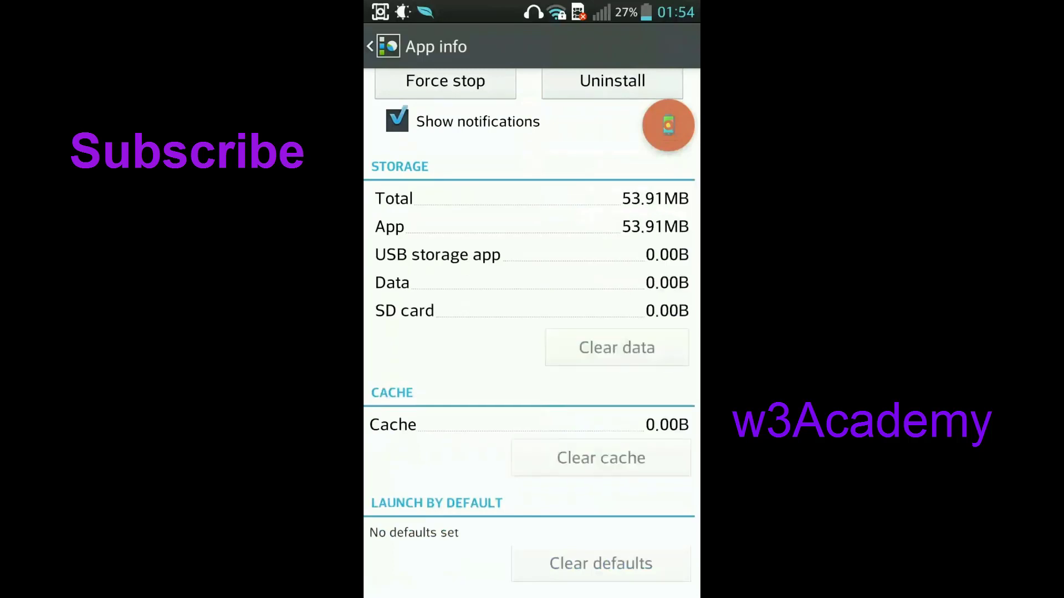
scroll(532, 332, up, 2)
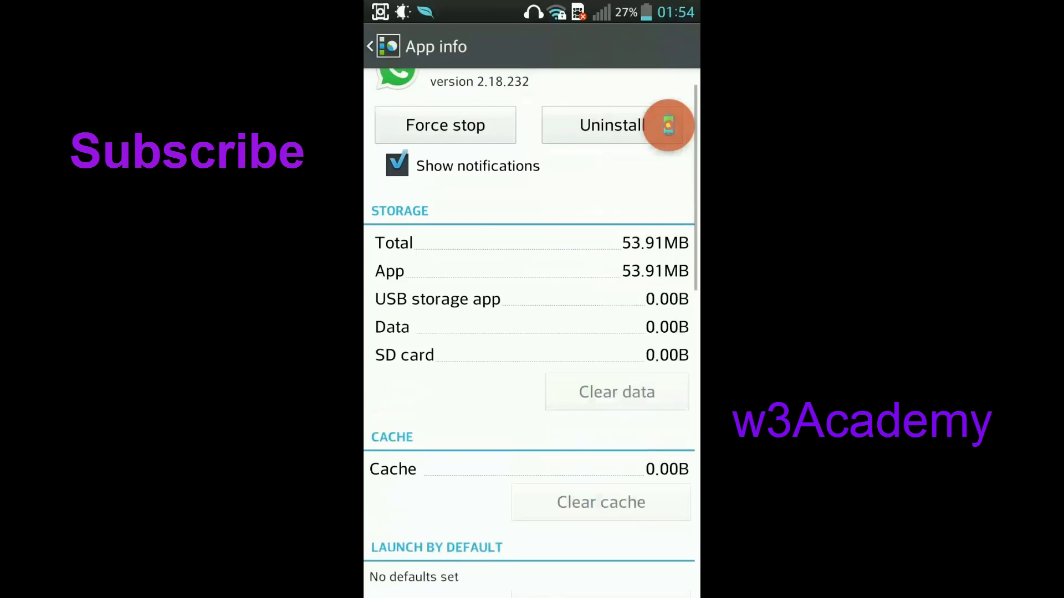
scroll(592, 414, up, 1)
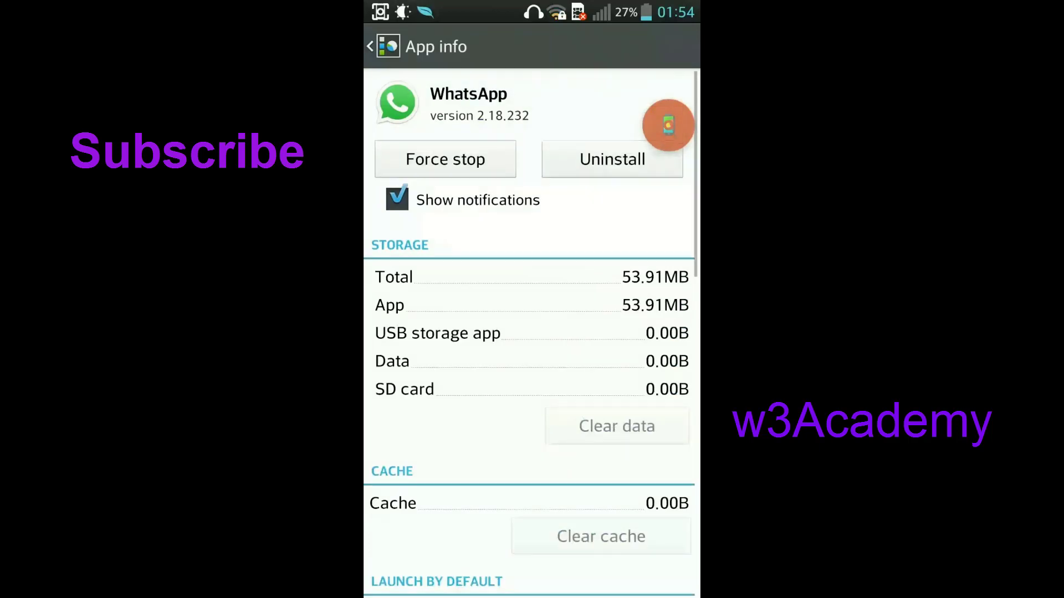
scroll(530, 332, down, 1)
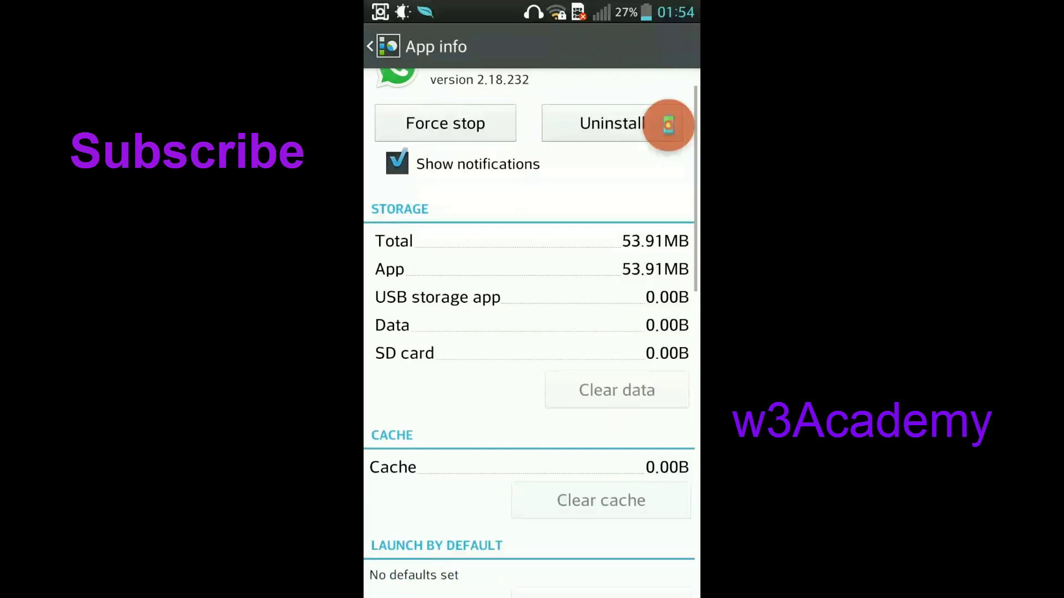
Clear WhatsApp's data and cache so both read 0.00B, then go home.
click(645, 383)
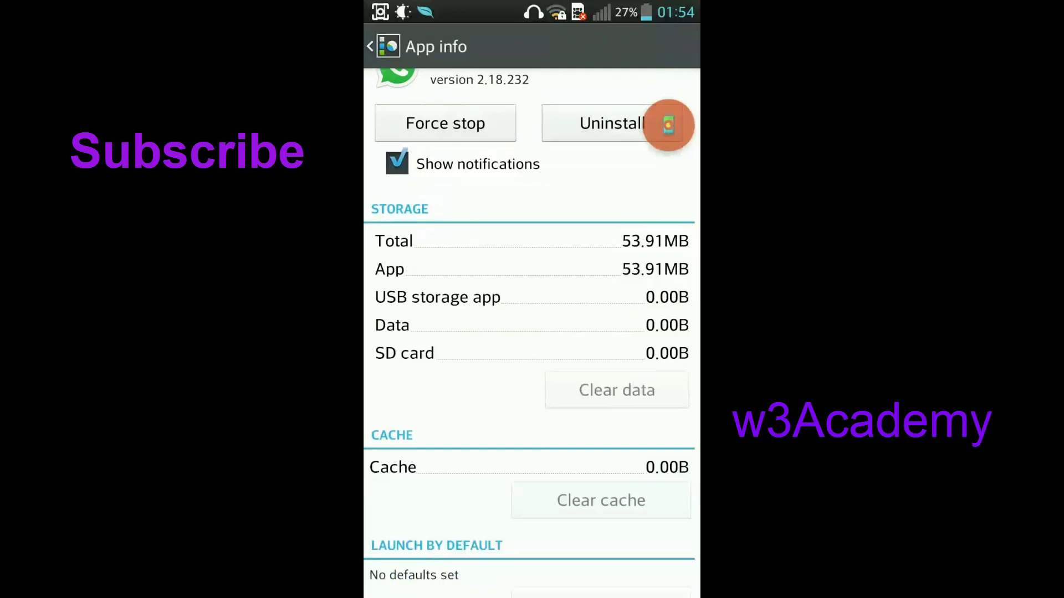
drag(620, 502, 618, 447)
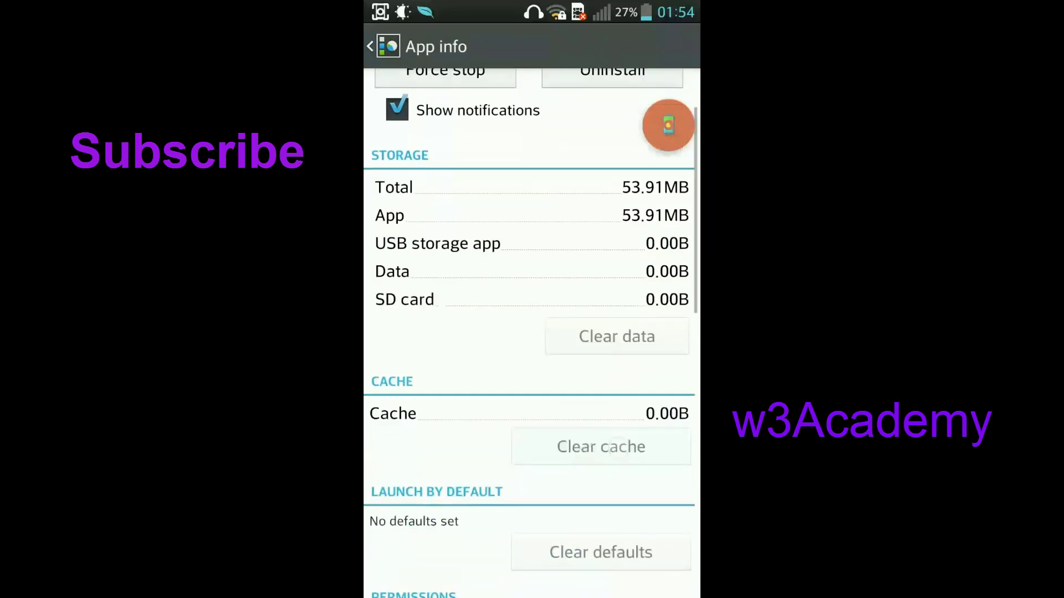
click(603, 460)
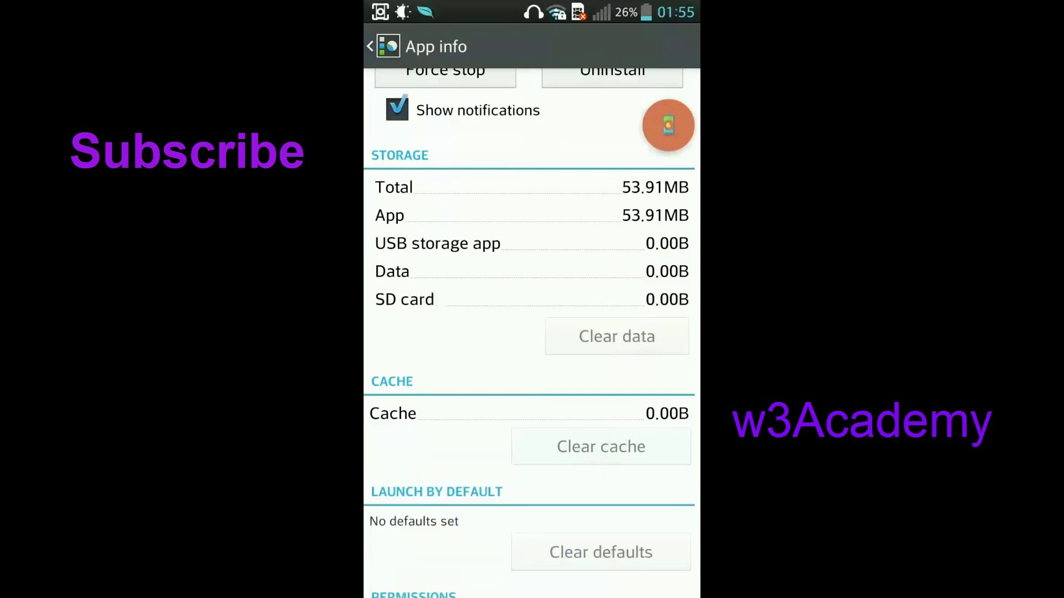
scroll(603, 440, down, 3)
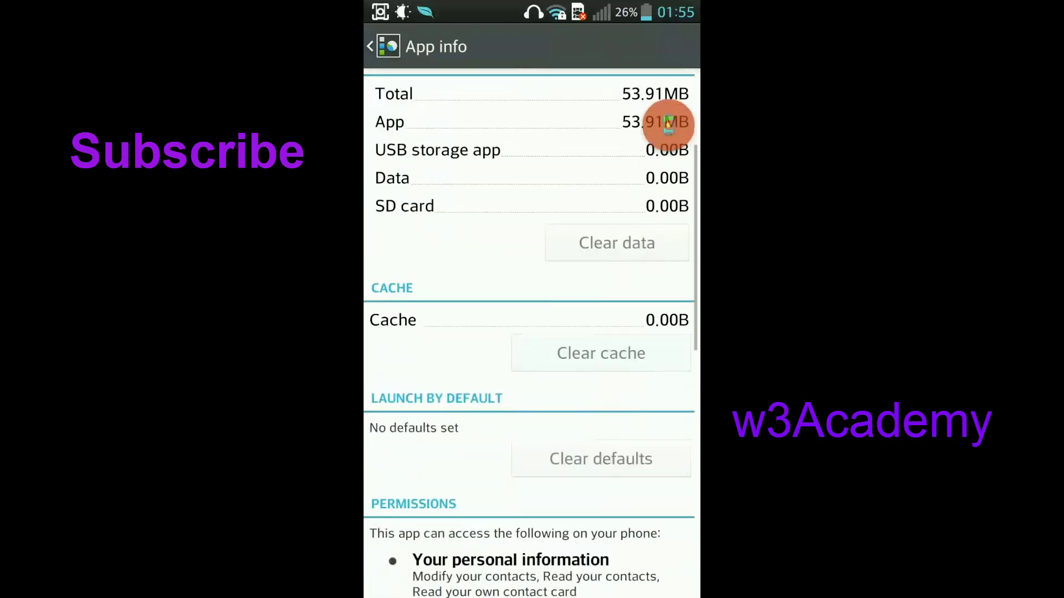
key(Home)
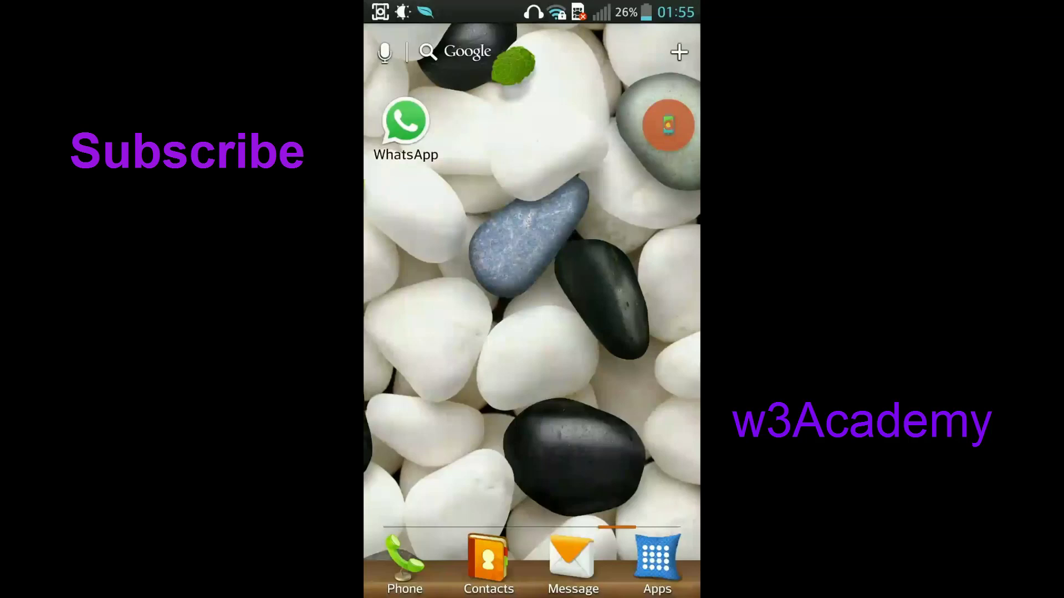
Launch the UC Mini browser from the app drawer.
click(656, 559)
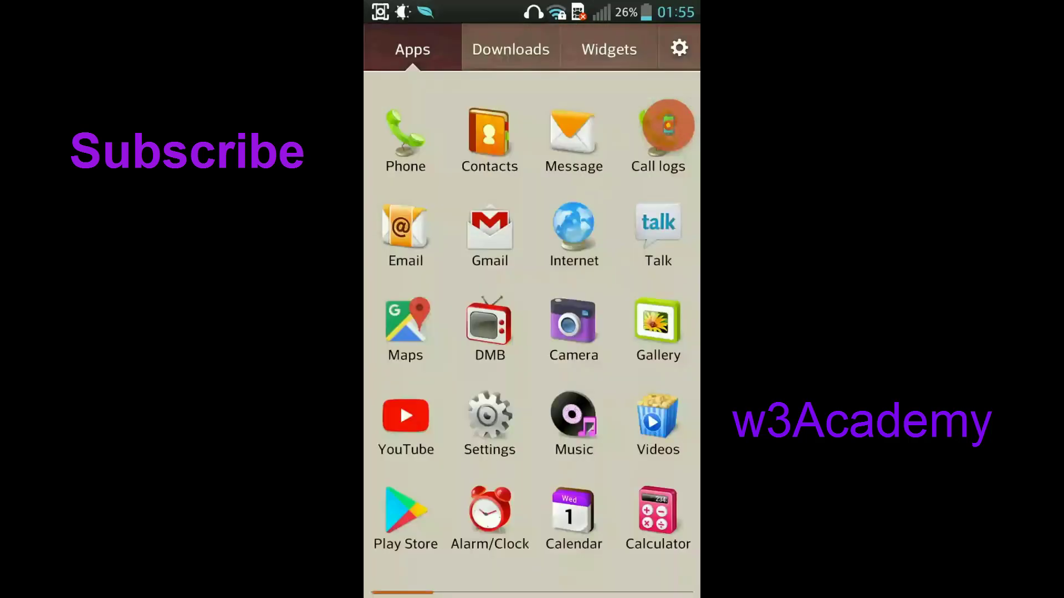
drag(432, 332, 637, 332)
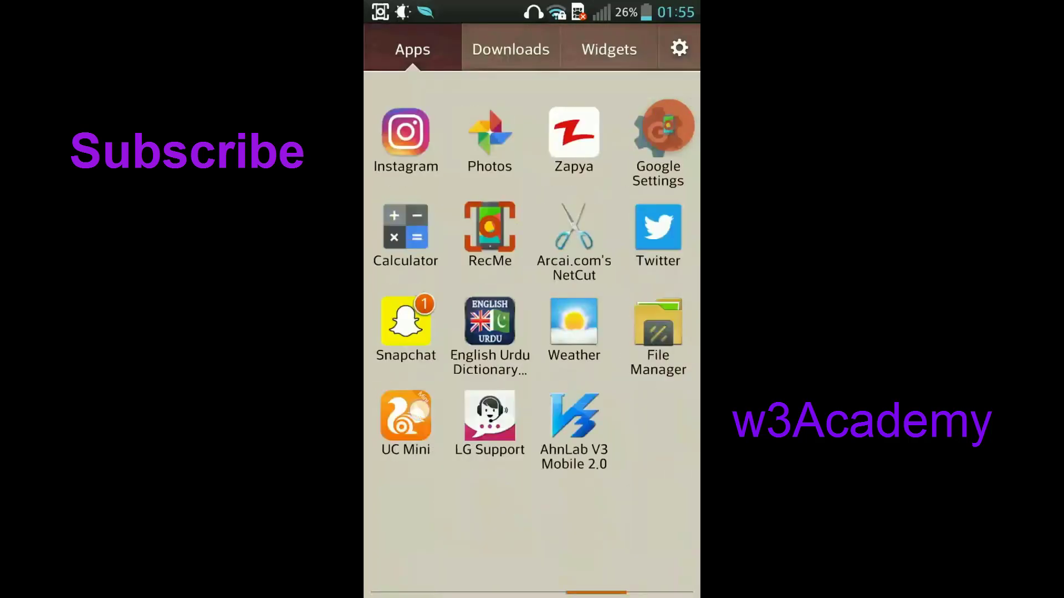
click(599, 578)
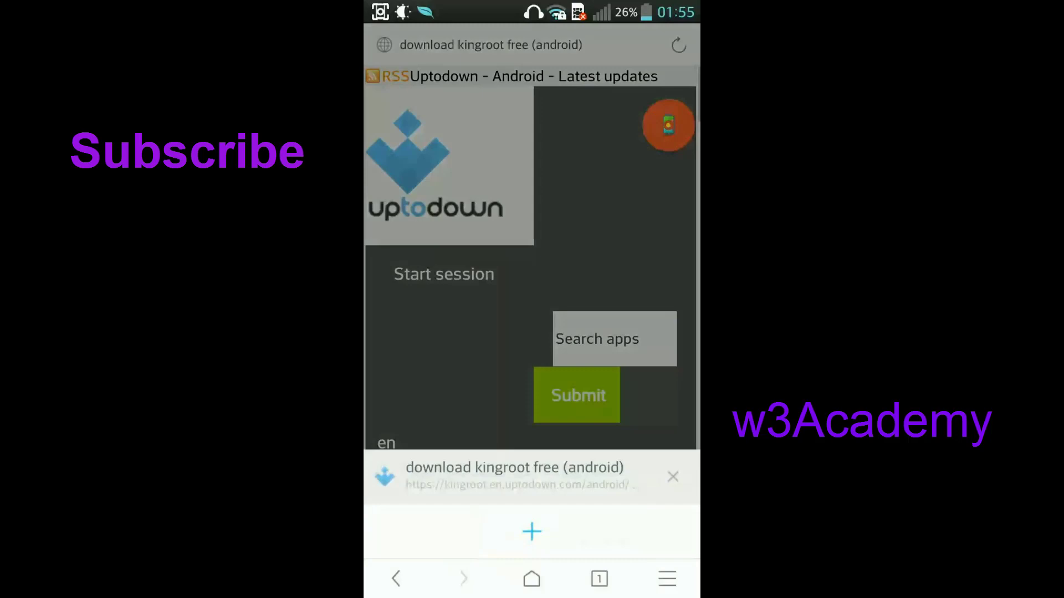
Open a new UC Mini tab on Google's search page, then return home.
click(532, 532)
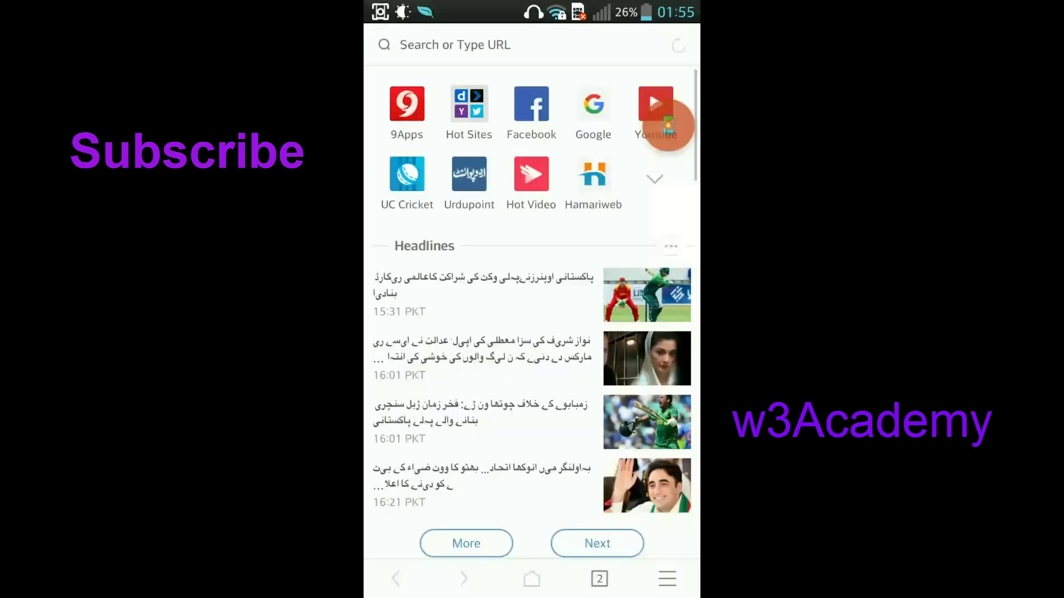
click(593, 105)
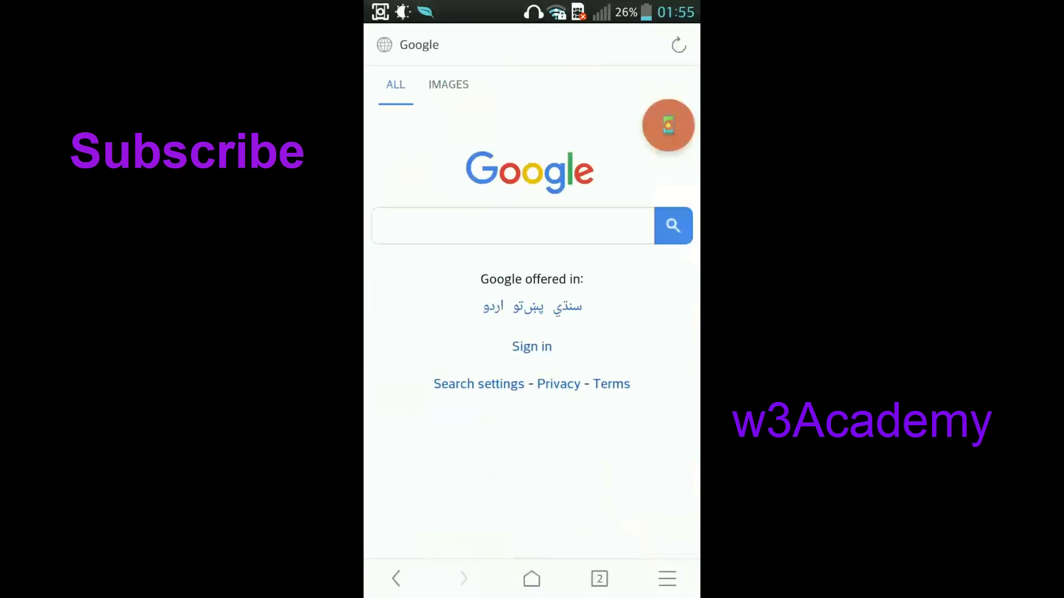
click(428, 228)
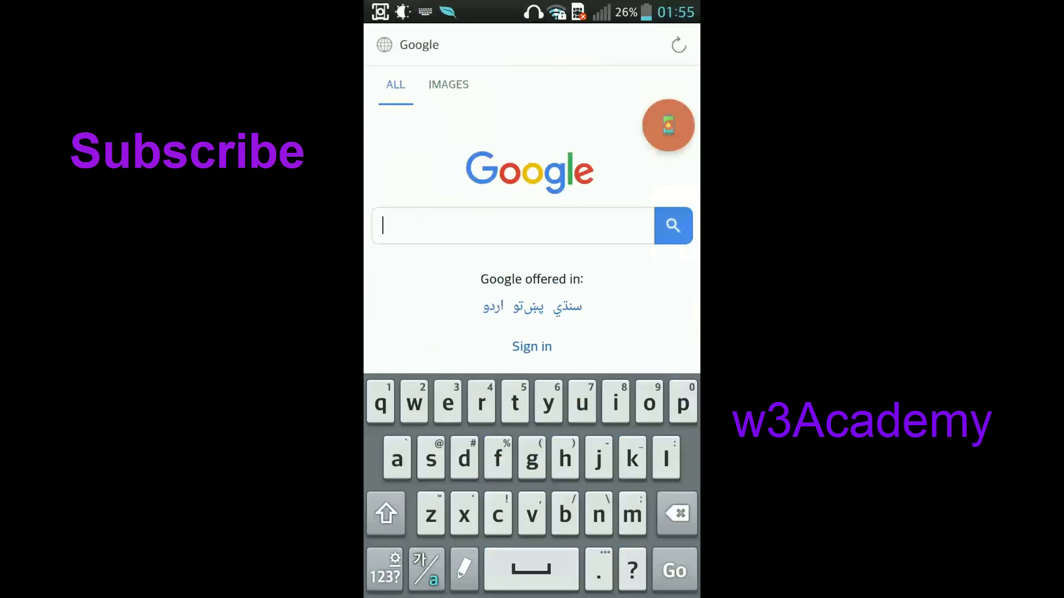
key(Escape)
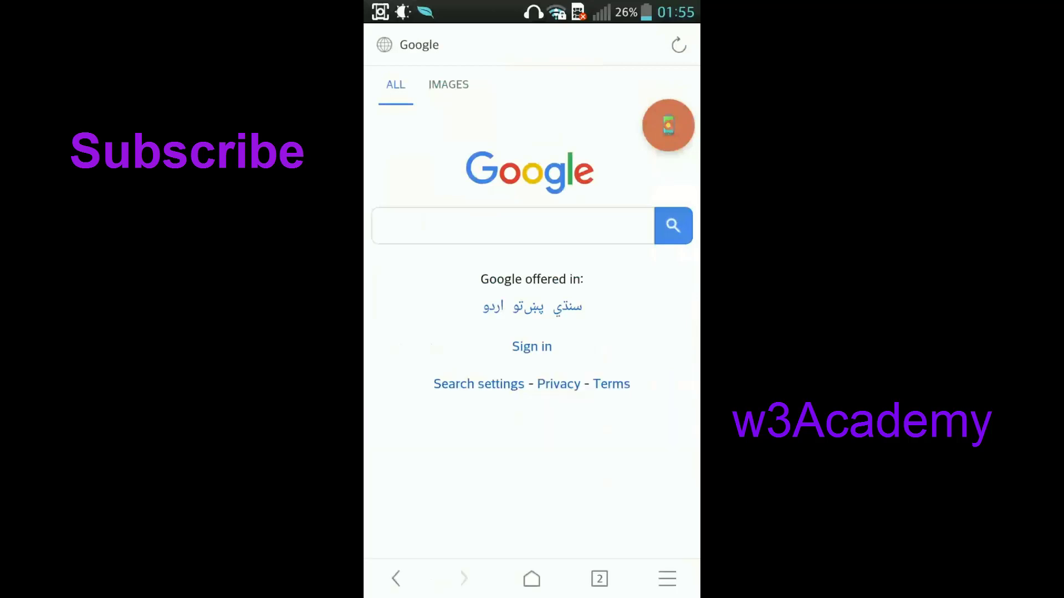
key(super)
click(477, 519)
Scroll WhatsApp Messenger's Play Store listing to its version 2.18.233 details.
drag(477, 520, 598, 515)
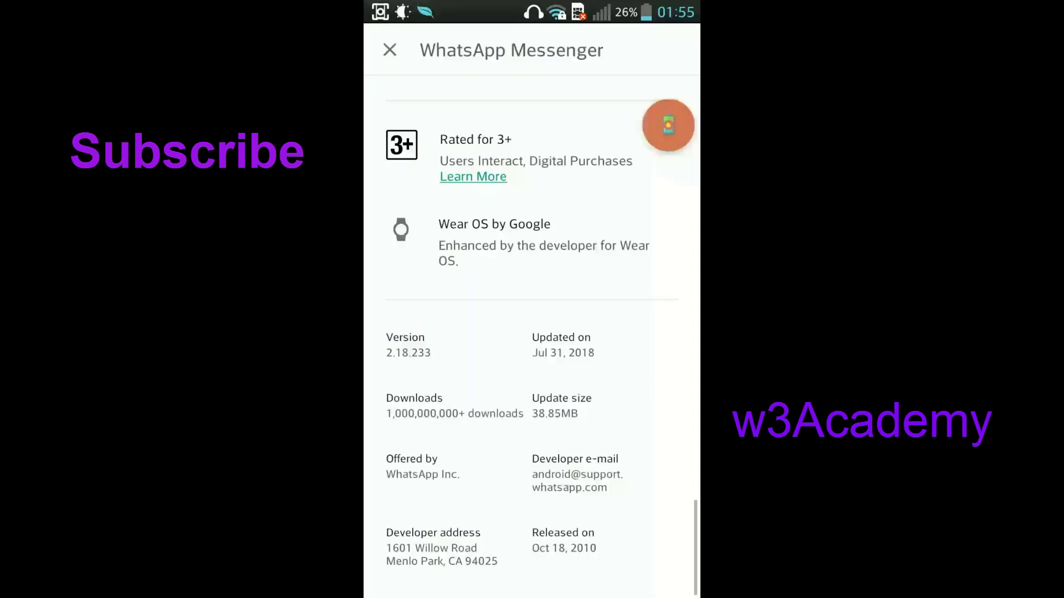
scroll(582, 380, up, 10)
scroll(531, 332, up, 10)
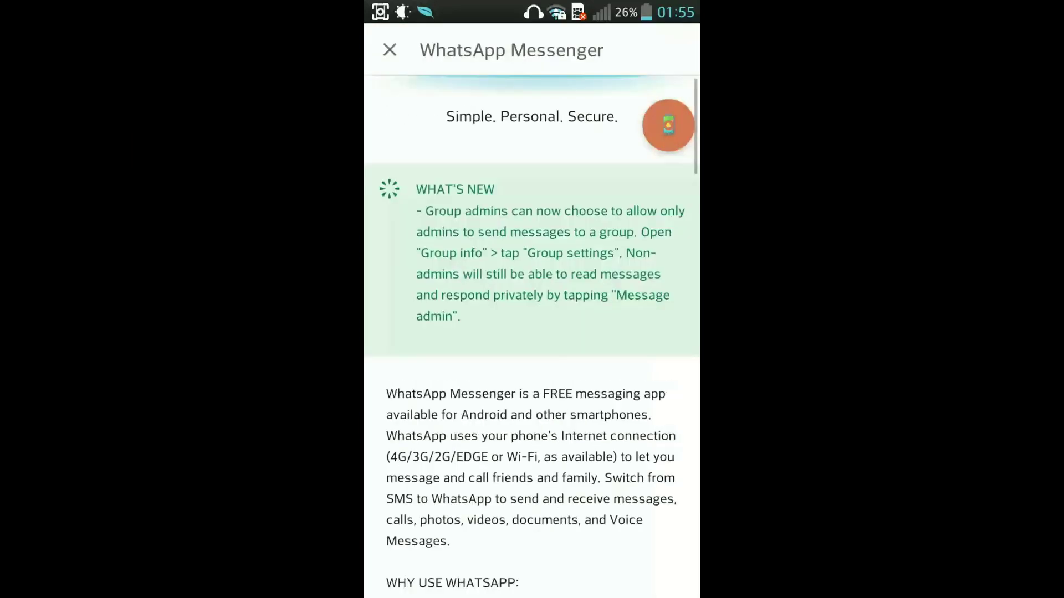
scroll(532, 333, down, 15)
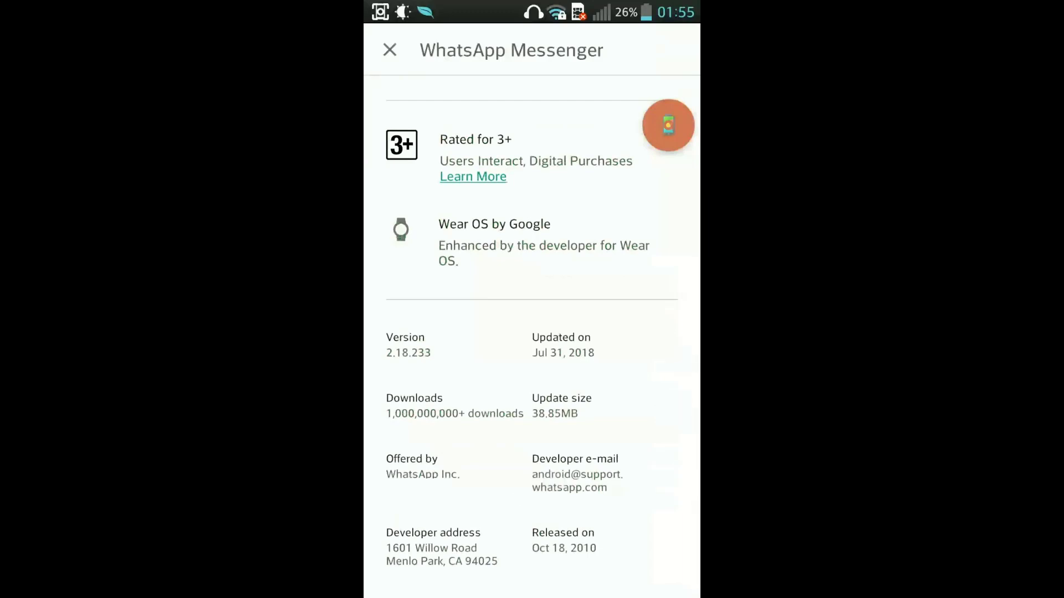
Start a Google search in UC Mini for 'whatsapp apk'.
click(564, 347)
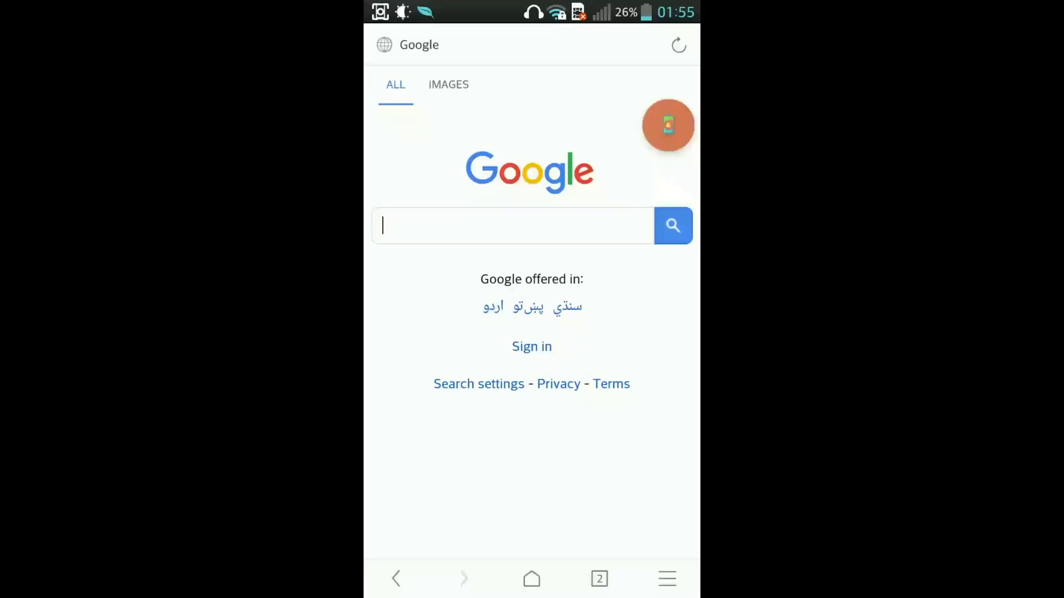
click(443, 221)
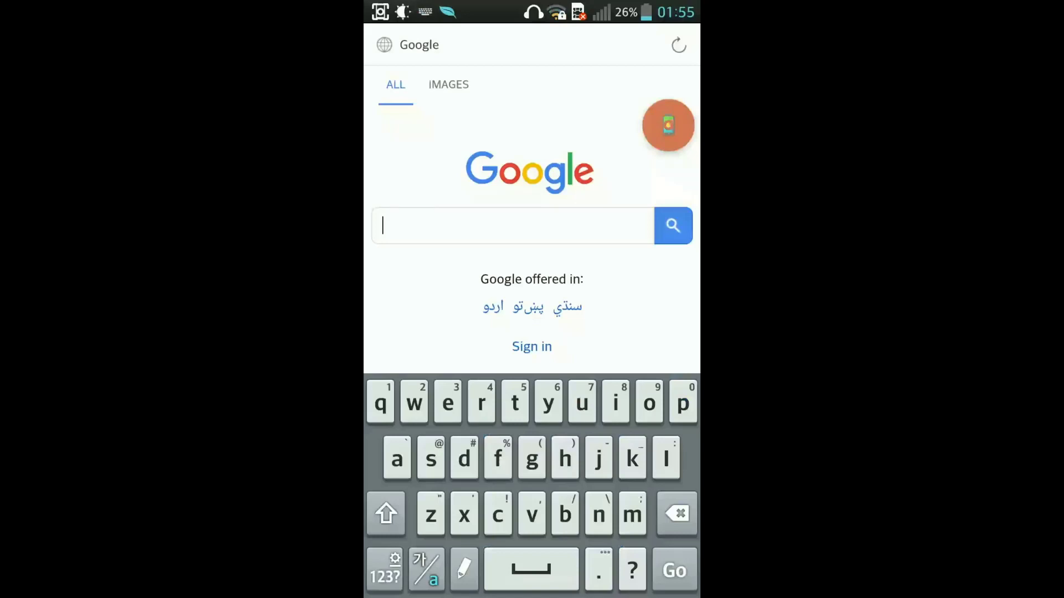
text(w)
text(hatsapp )
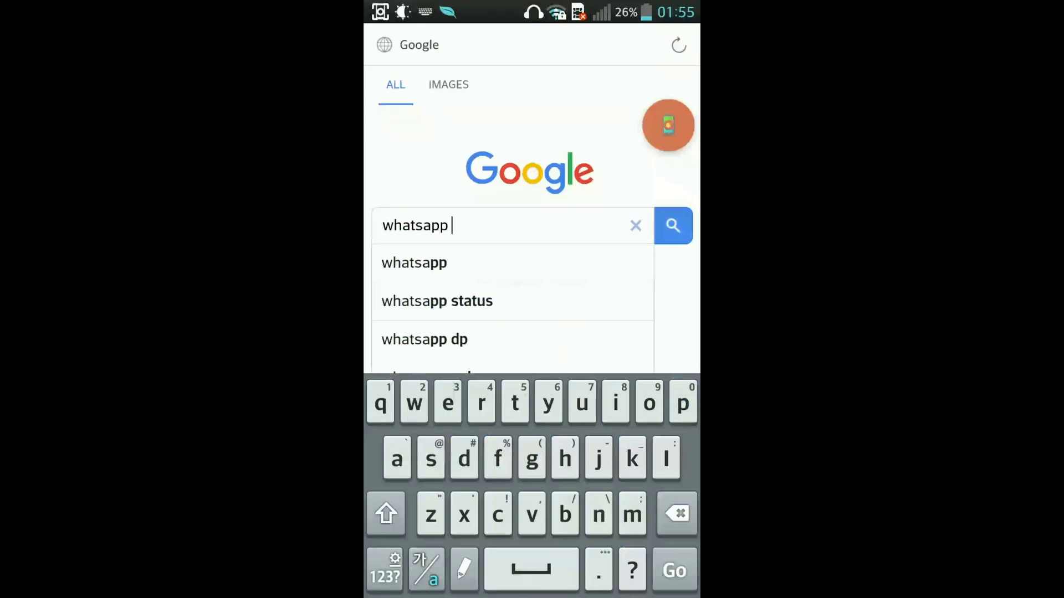
text(apk)
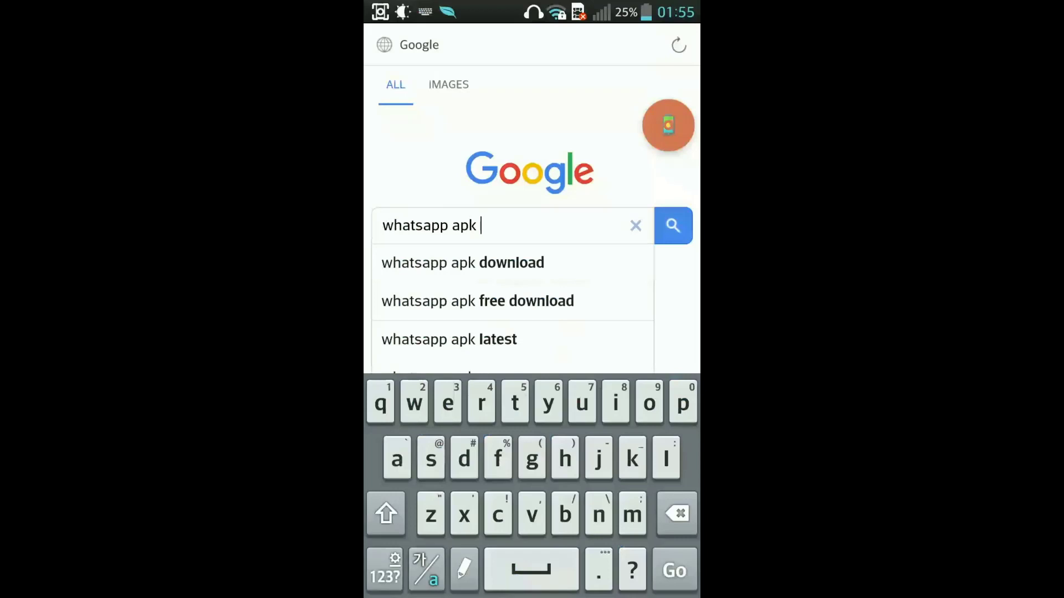
Recheck WhatsApp's current version in Play Store, then switch back to the browser.
key(super)
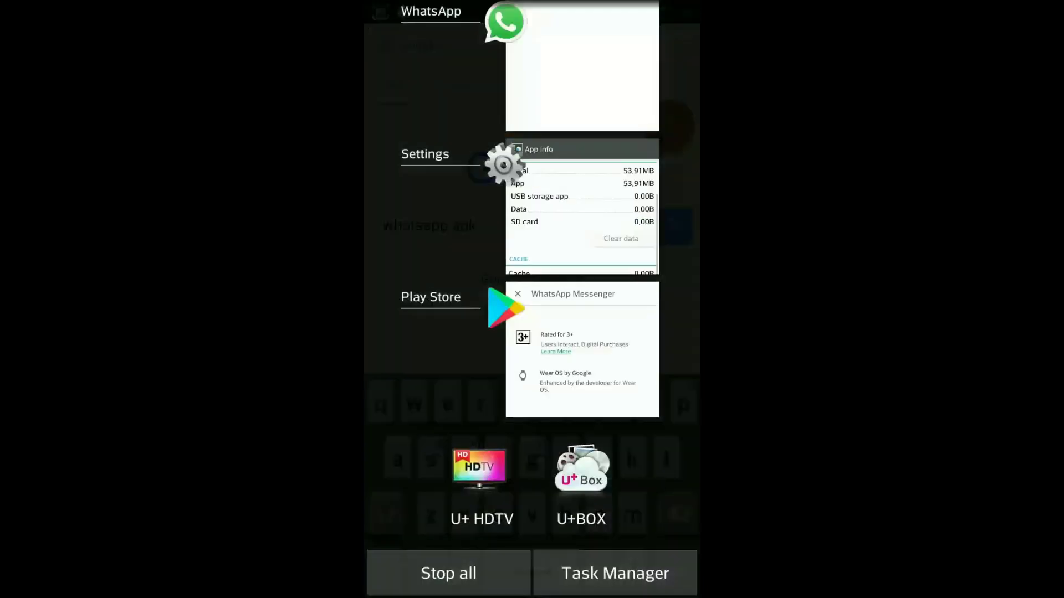
click(582, 349)
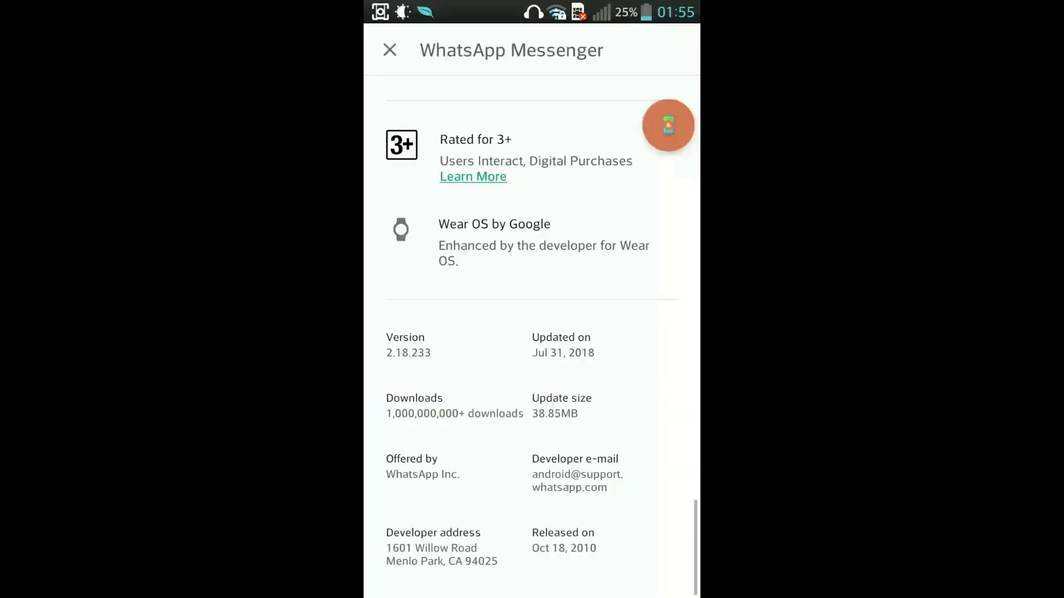
key(super)
click(582, 346)
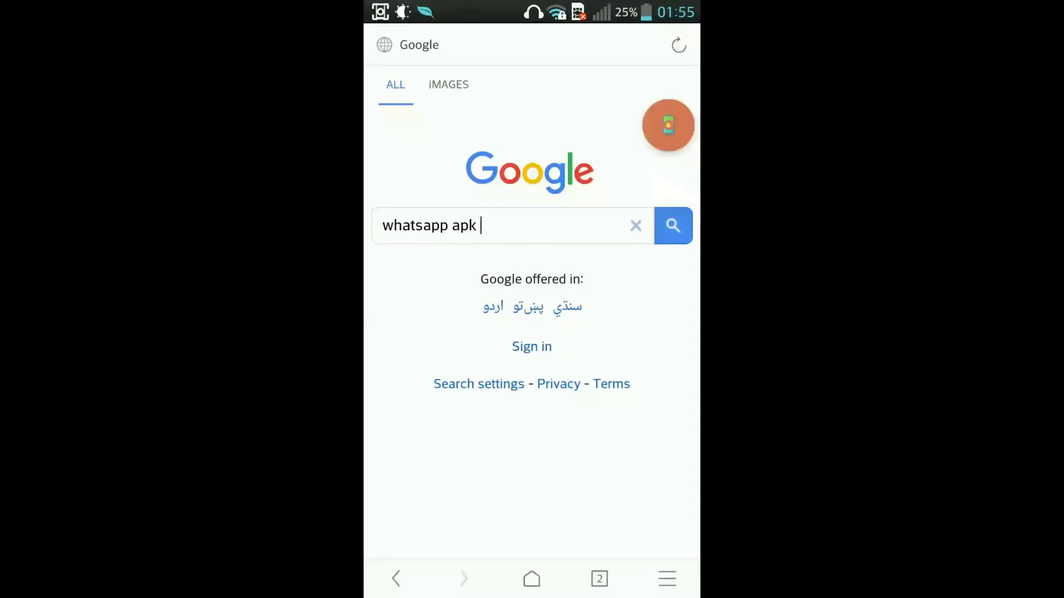
Extend the query to 'whatsapp apk 2.18.203' and run the search.
click(480, 225)
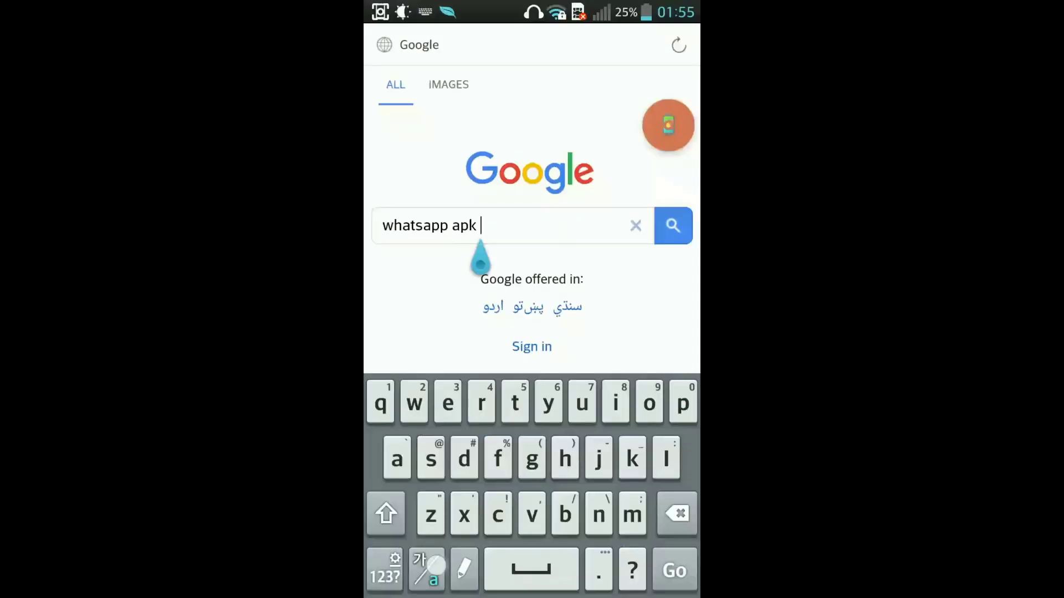
click(427, 570)
click(392, 570)
click(458, 402)
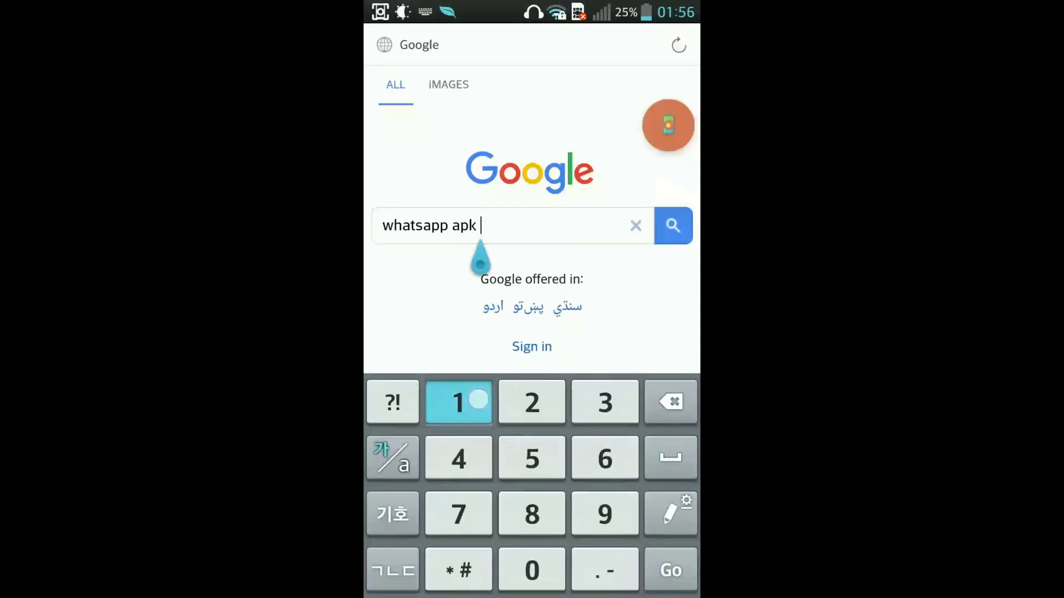
click(671, 401)
click(532, 402)
click(605, 570)
click(458, 402)
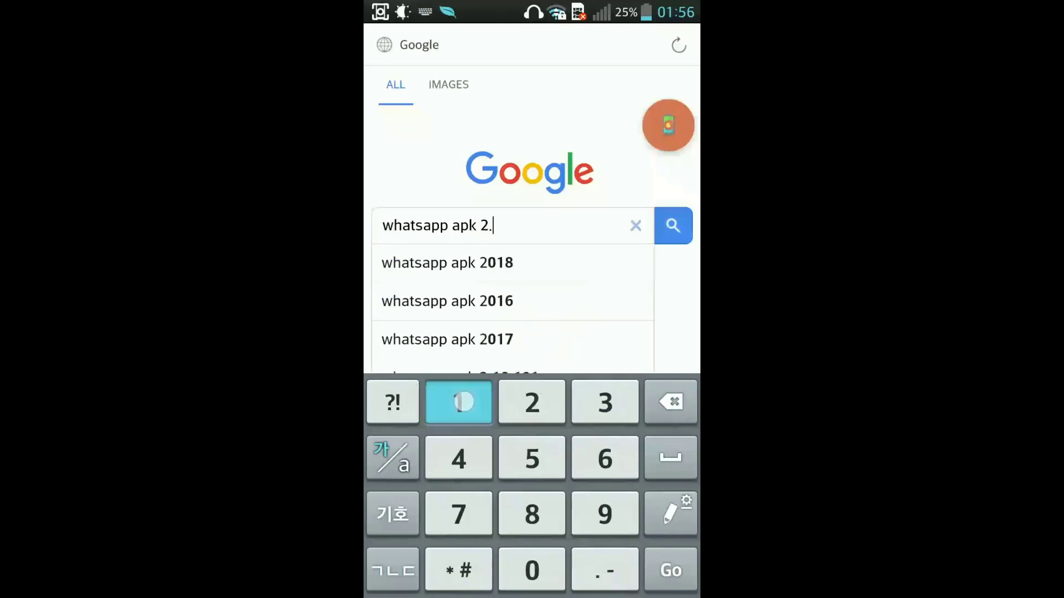
click(532, 514)
click(605, 571)
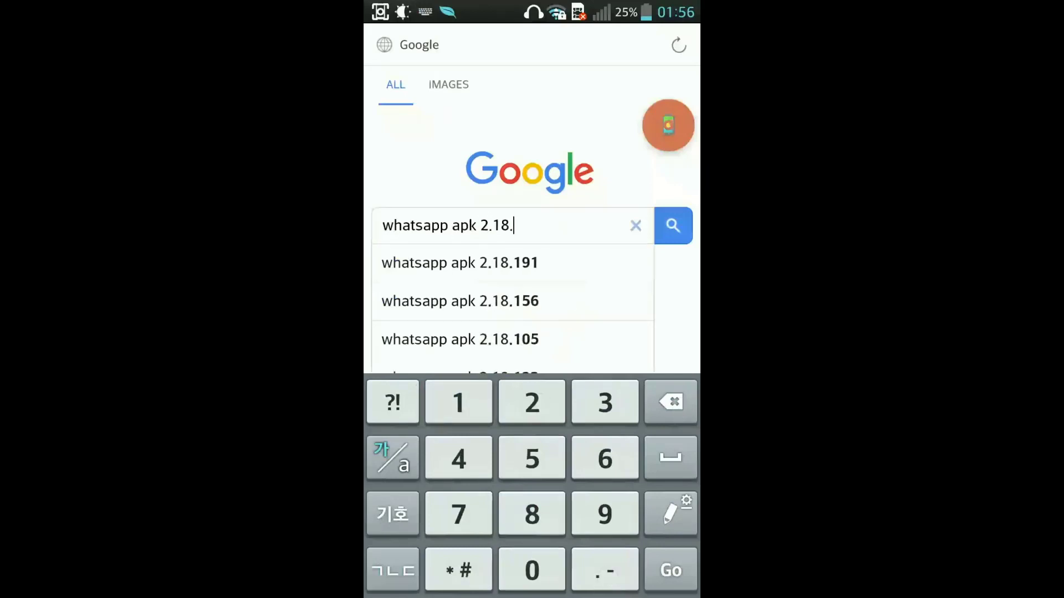
click(532, 402)
click(534, 263)
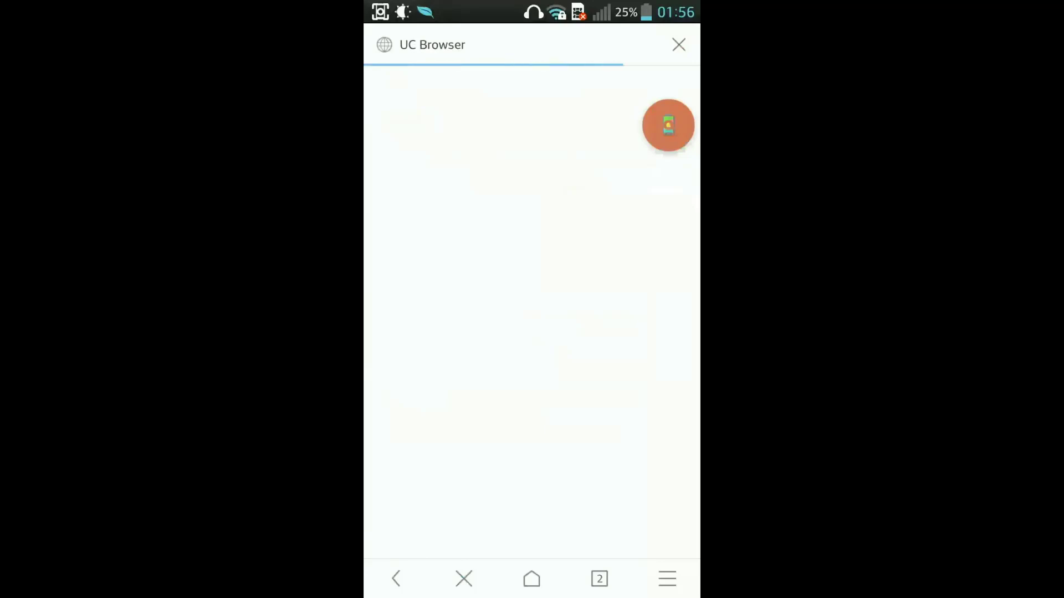
Scroll through APKMirror's WhatsApp Messenger 2.18.203 release page.
scroll(594, 410, down, 5)
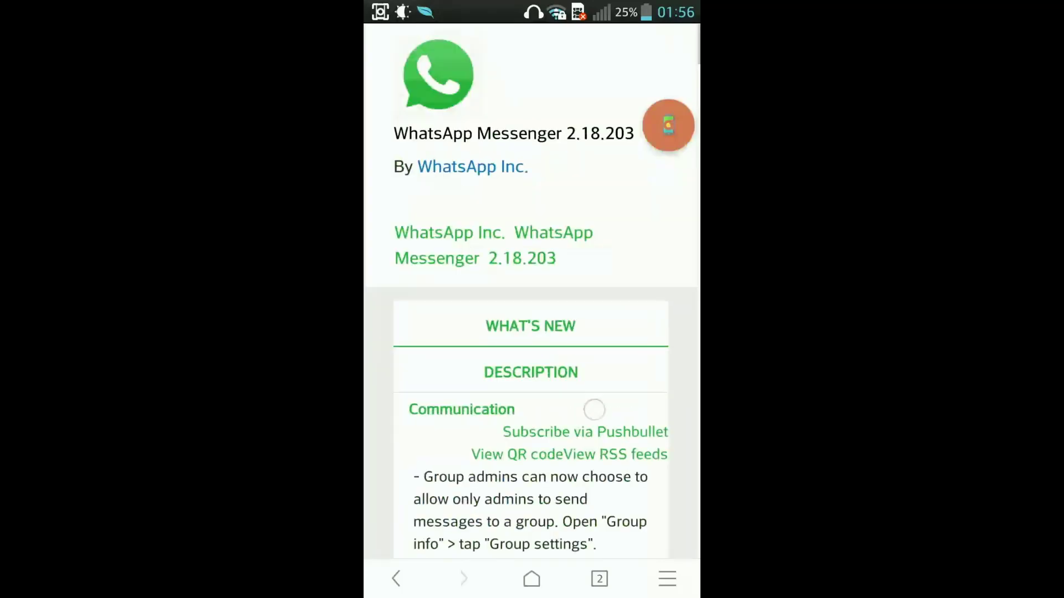
scroll(593, 410, down, 7)
scroll(541, 472, down, 3)
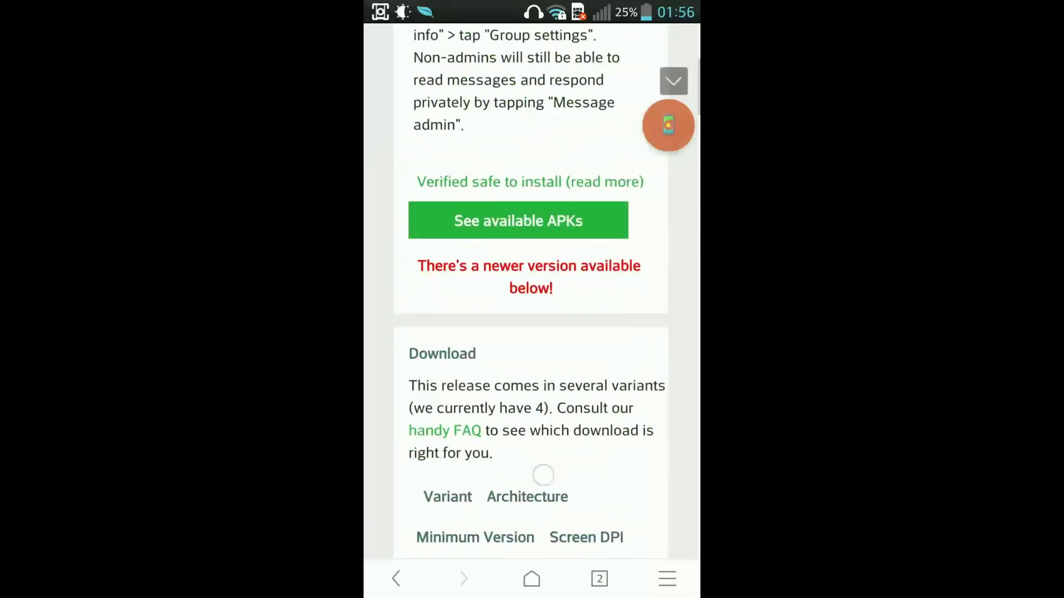
scroll(531, 508, up, 3)
scroll(622, 364, down, 1)
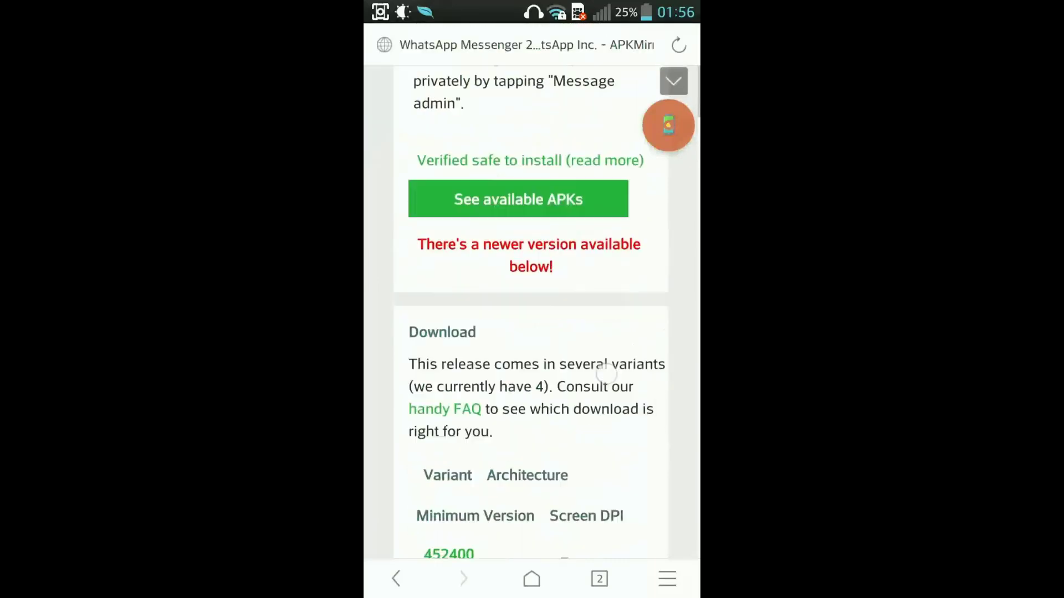
scroll(622, 364, down, 2)
scroll(622, 363, down, 3)
scroll(622, 364, down, 5)
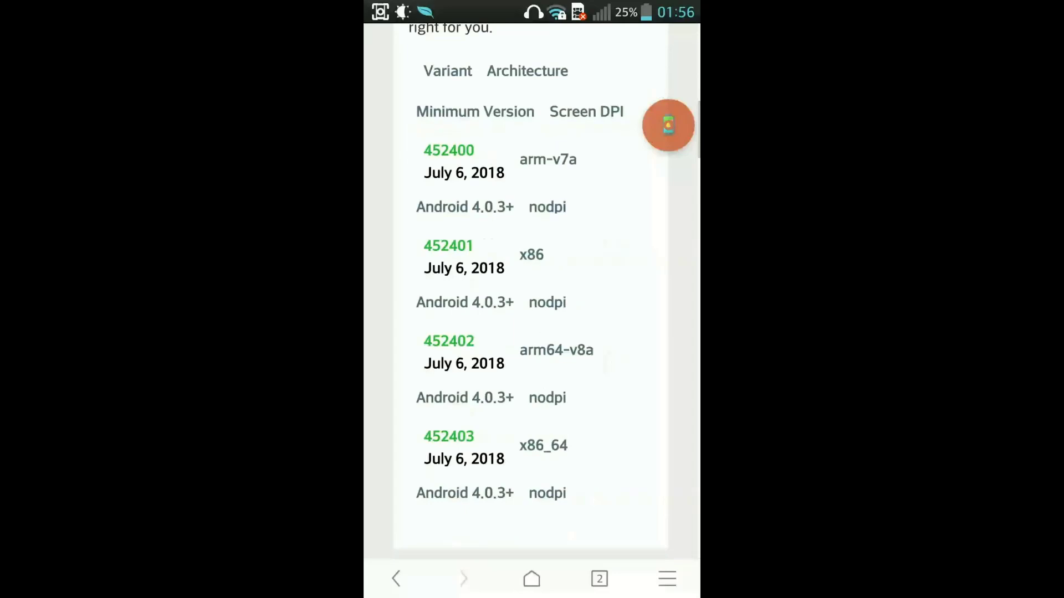
scroll(589, 382, up, 3)
scroll(530, 291, up, 2)
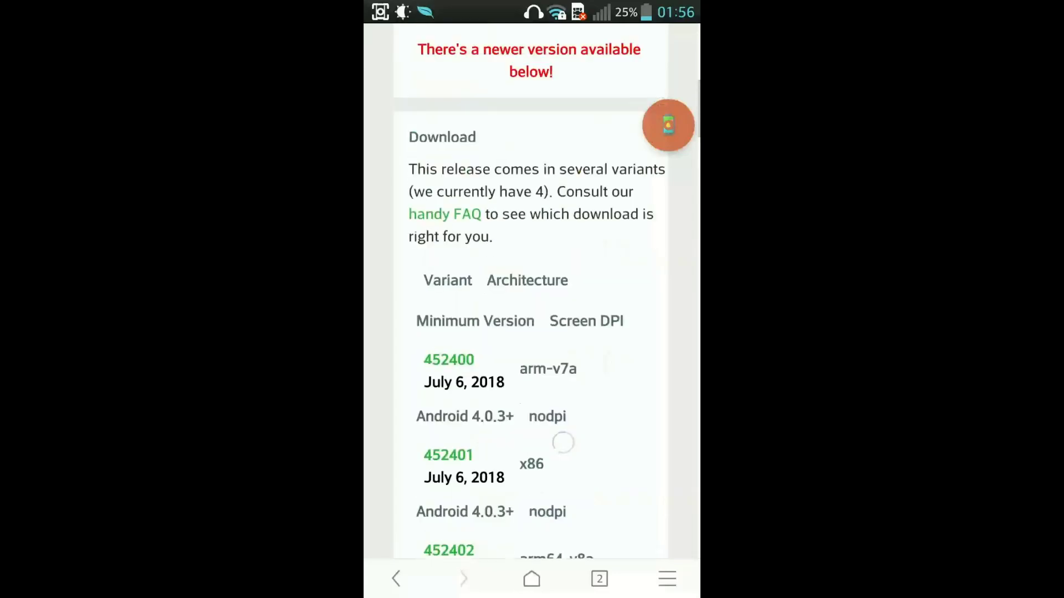
scroll(589, 392, down, 3)
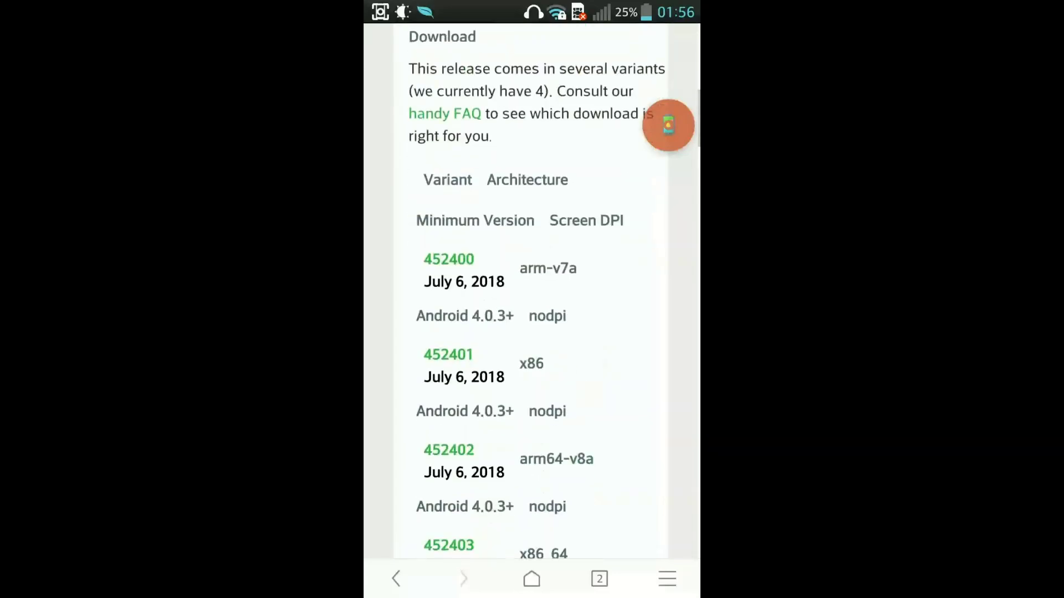
scroll(530, 291, down, 3)
scroll(530, 291, down, 5)
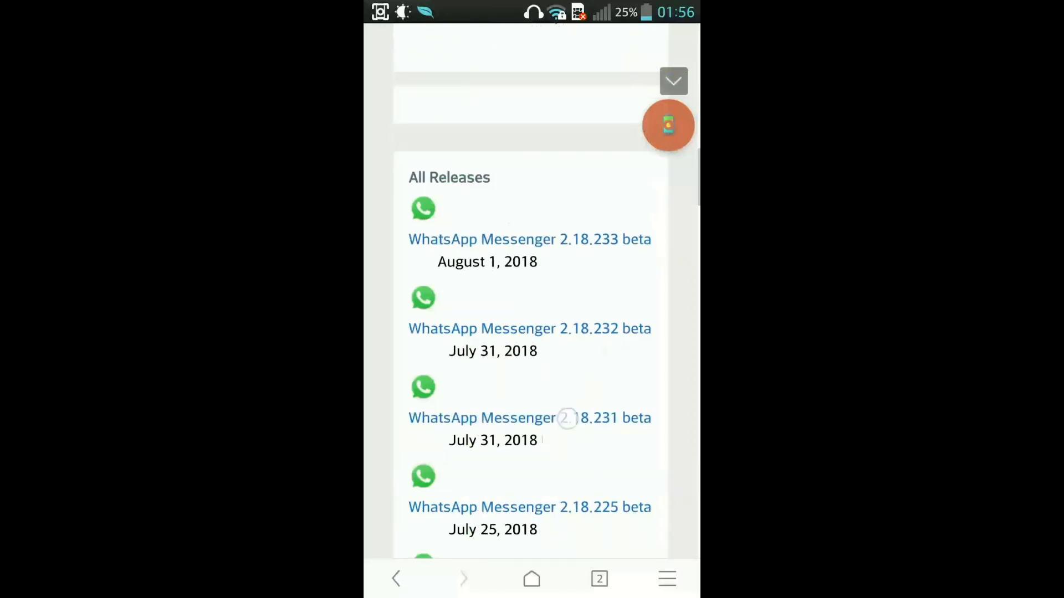
scroll(531, 291, down, 5)
scroll(530, 291, down, 2)
scroll(531, 291, down, 3)
scroll(531, 291, down, 7)
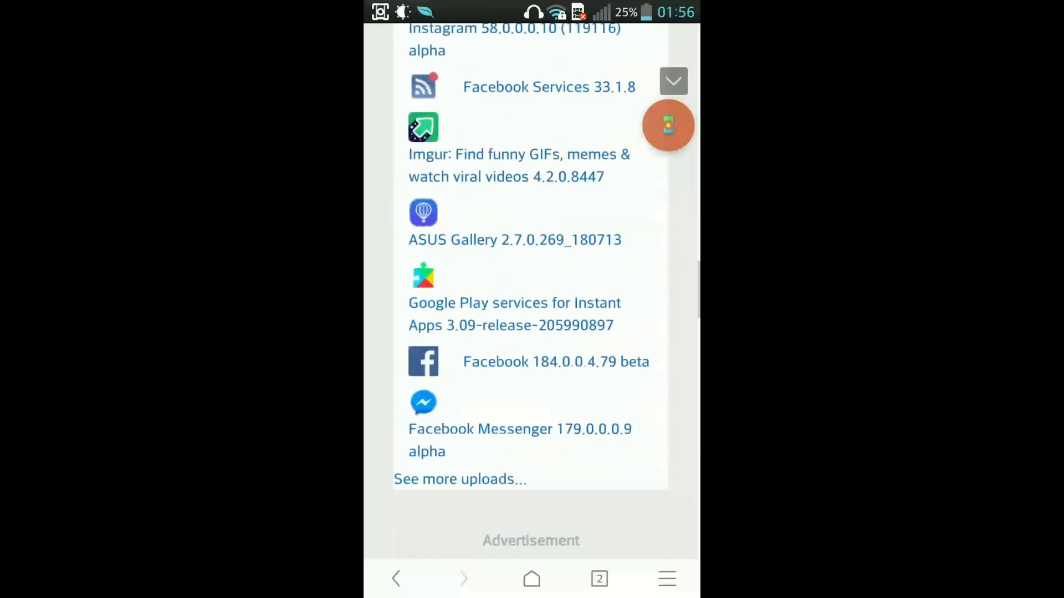
scroll(531, 291, down, 9)
scroll(531, 291, down, 10)
scroll(531, 291, down, 5)
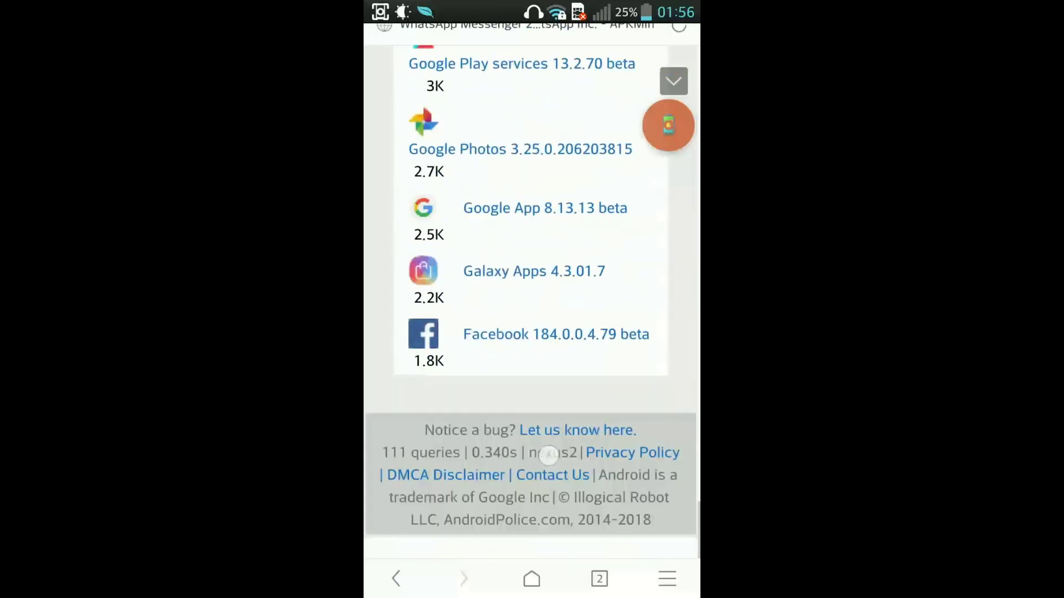
scroll(530, 291, up, 2)
scroll(530, 291, up, 10)
scroll(531, 291, up, 15)
scroll(561, 432, up, 10)
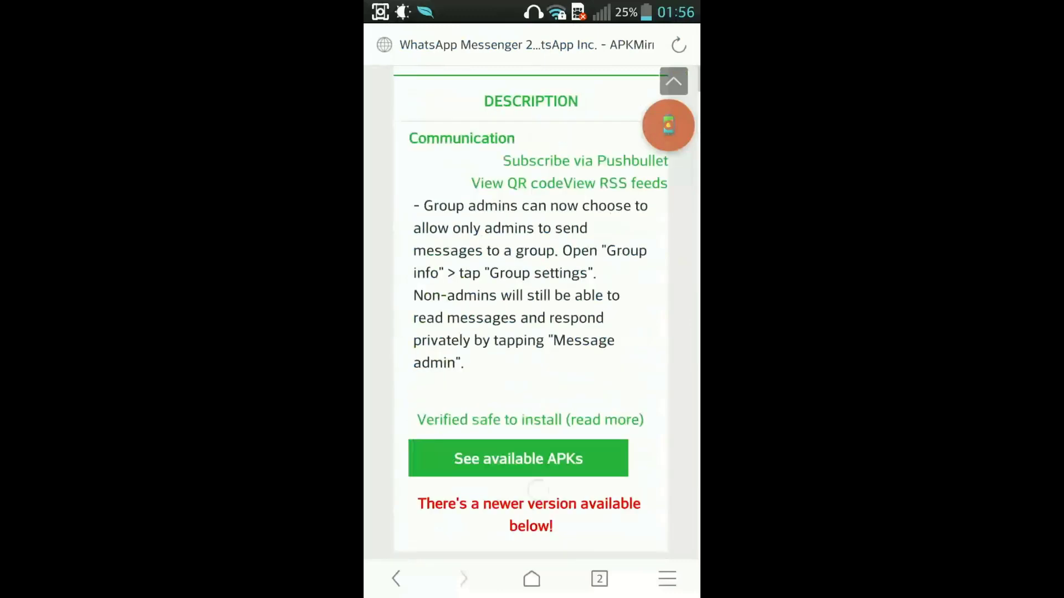
scroll(586, 385, down, 4)
scroll(562, 423, up, 1)
scroll(562, 433, up, 1)
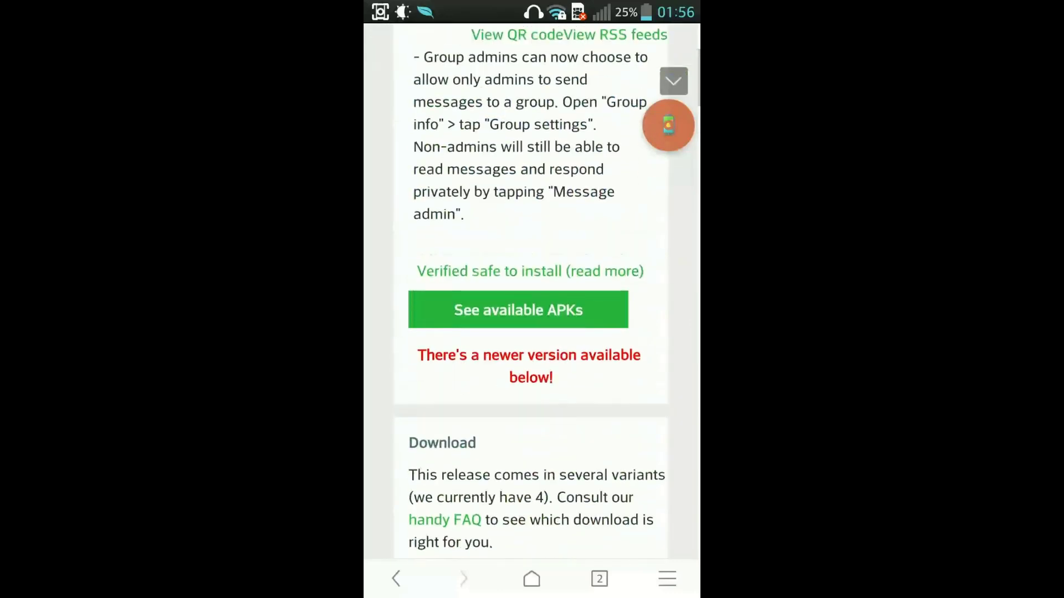
scroll(551, 414, up, 1)
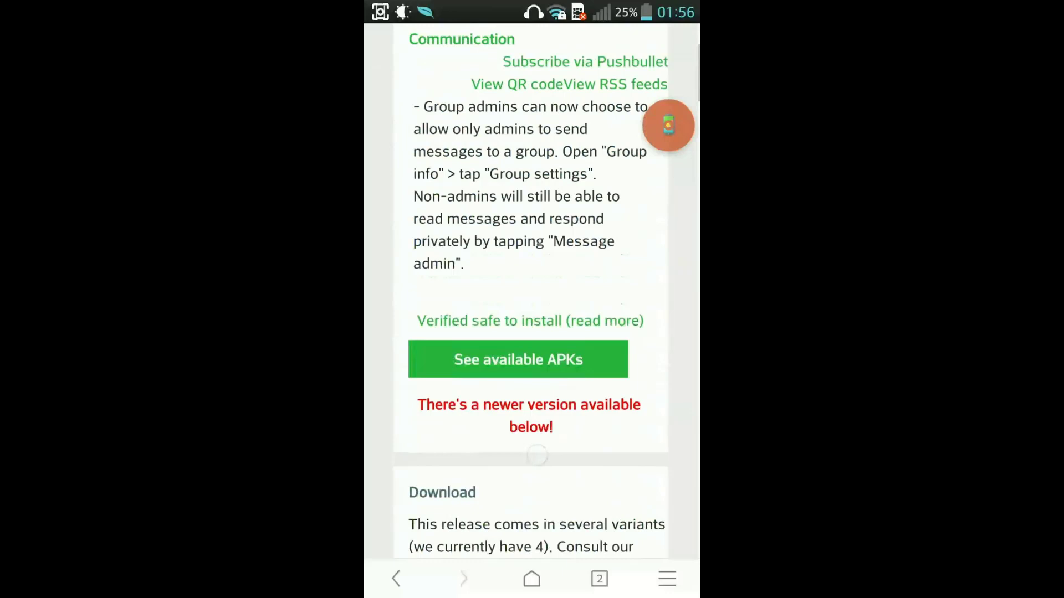
Show the available APKs and open the arm-v7a variant 452400.
click(553, 404)
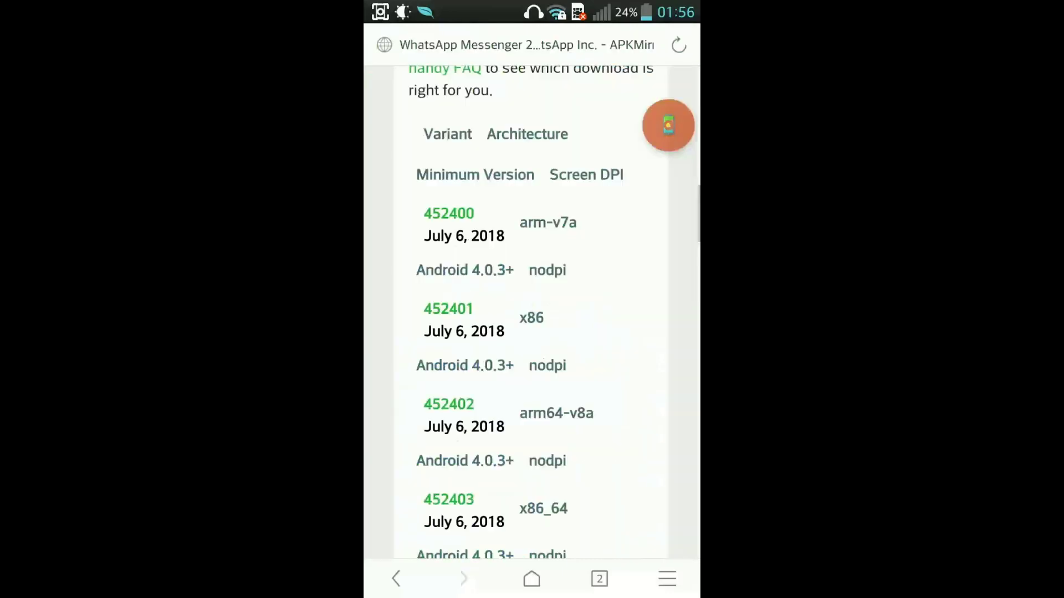
click(549, 275)
click(519, 263)
click(449, 214)
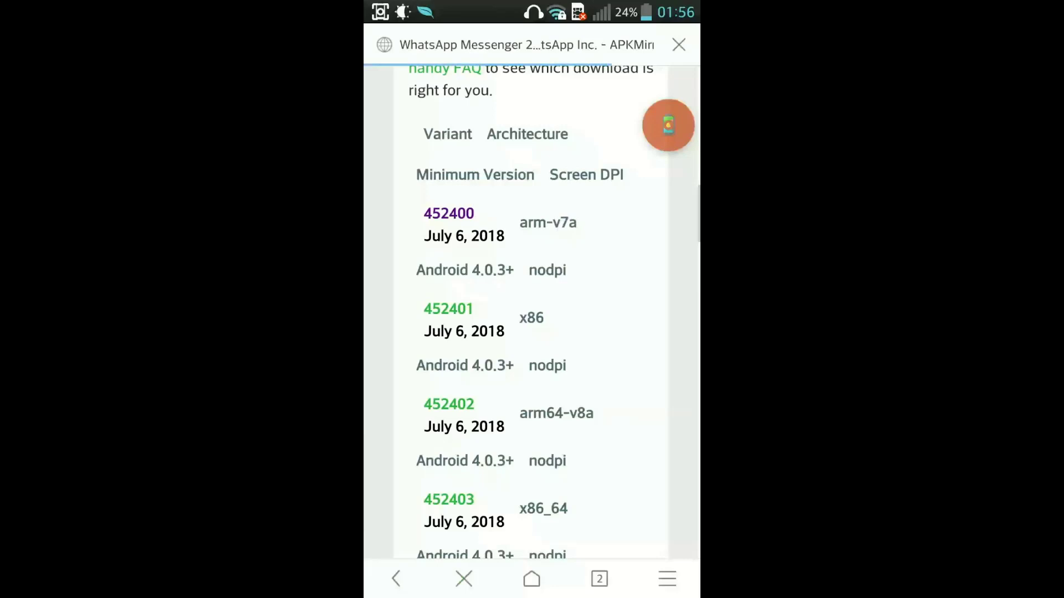
Download the WhatsApp 2.18.203 arm APK, confirming the download prompt.
scroll(532, 299, down, 5)
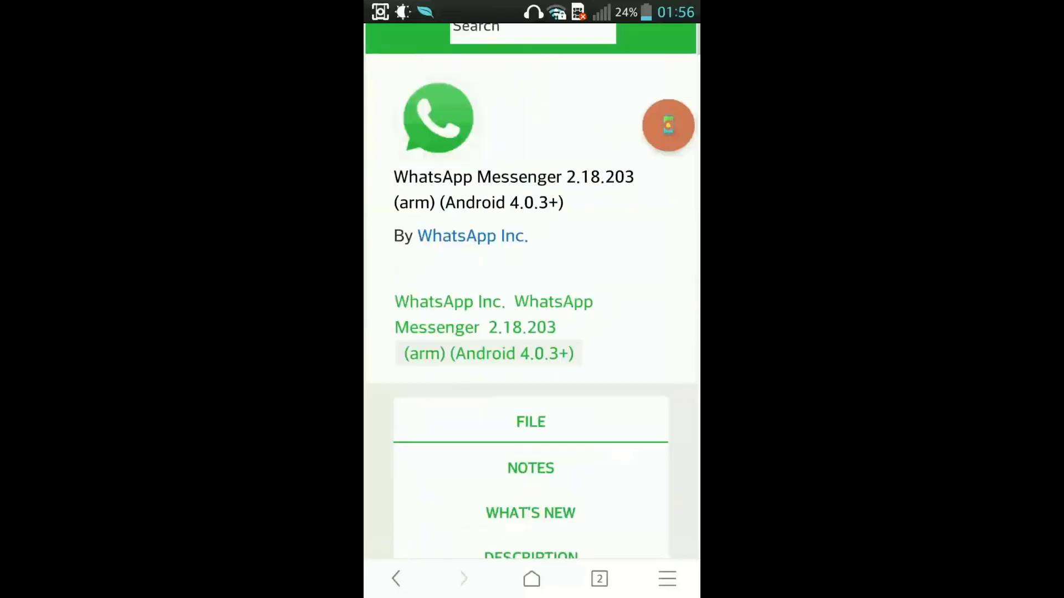
scroll(532, 299, down, 2)
scroll(598, 358, down, 5)
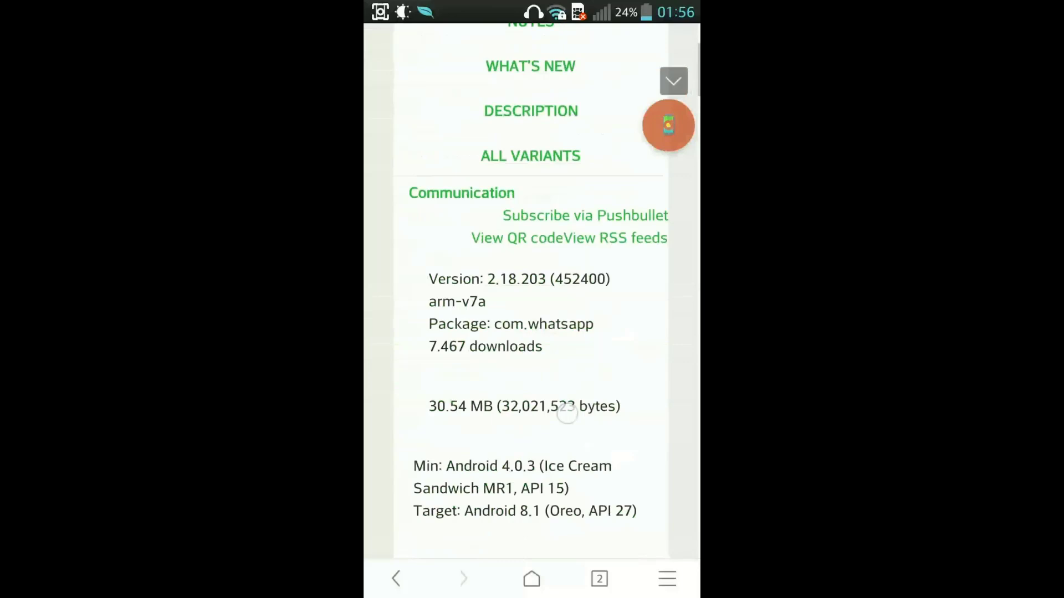
scroll(566, 413, down, 4)
scroll(566, 413, down, 3)
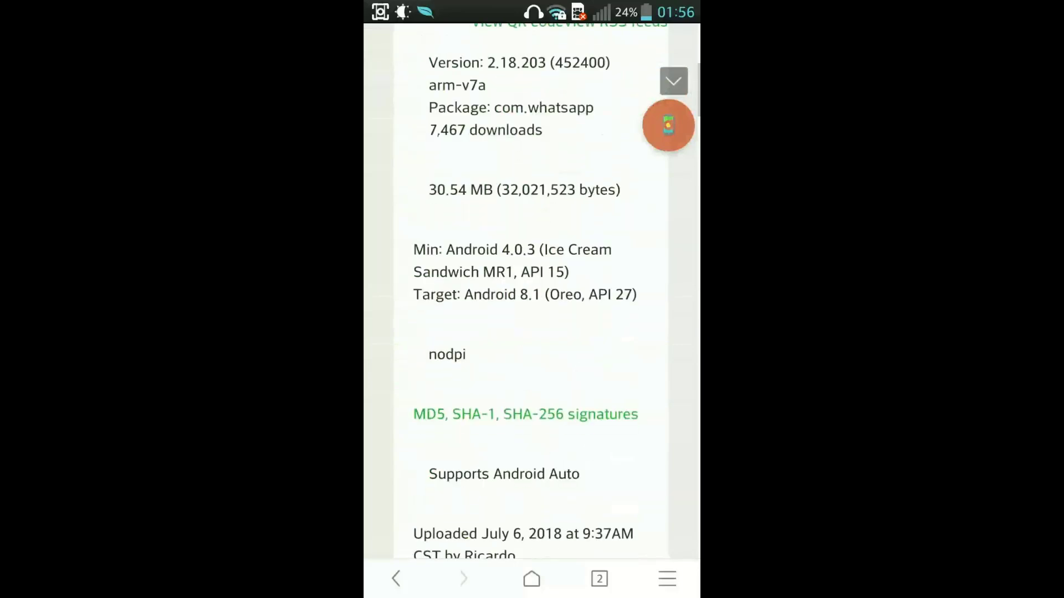
scroll(624, 342, down, 3)
scroll(597, 371, down, 1)
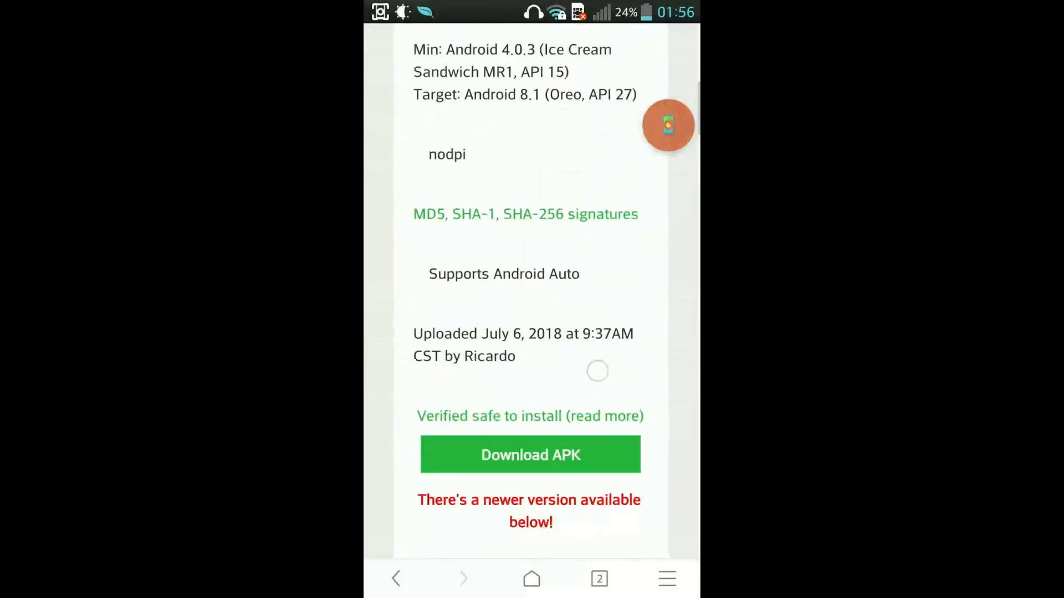
click(530, 455)
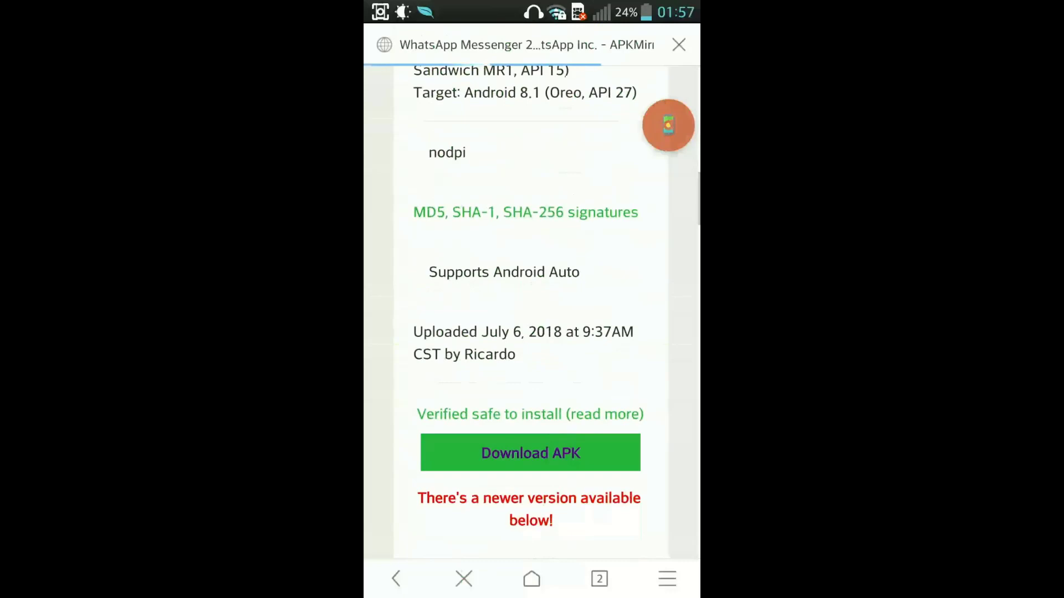
click(591, 315)
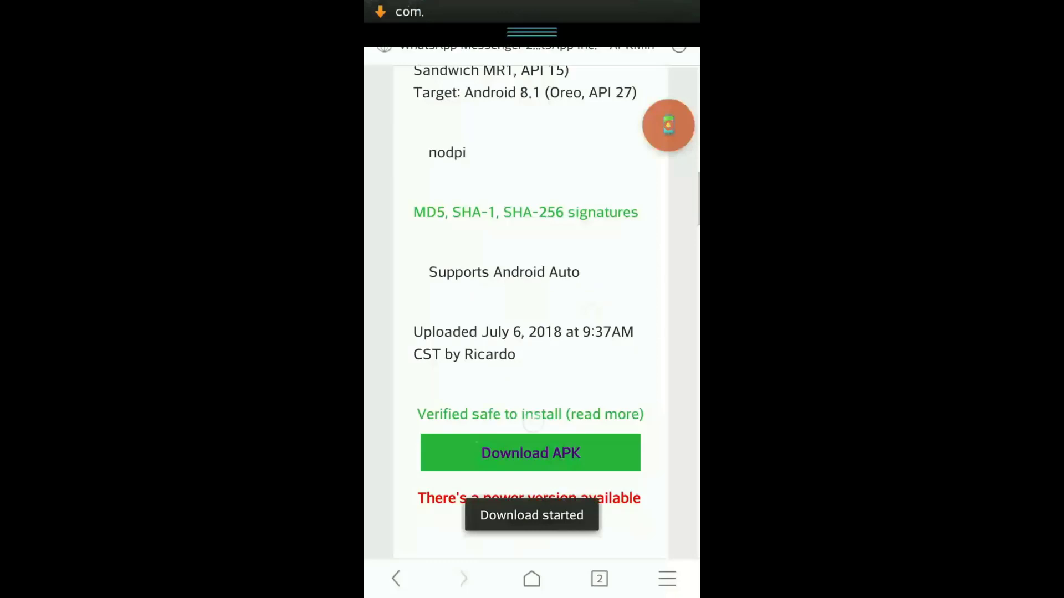
Check the download's progress in notifications, then go to the home screen.
drag(532, 11, 532, 582)
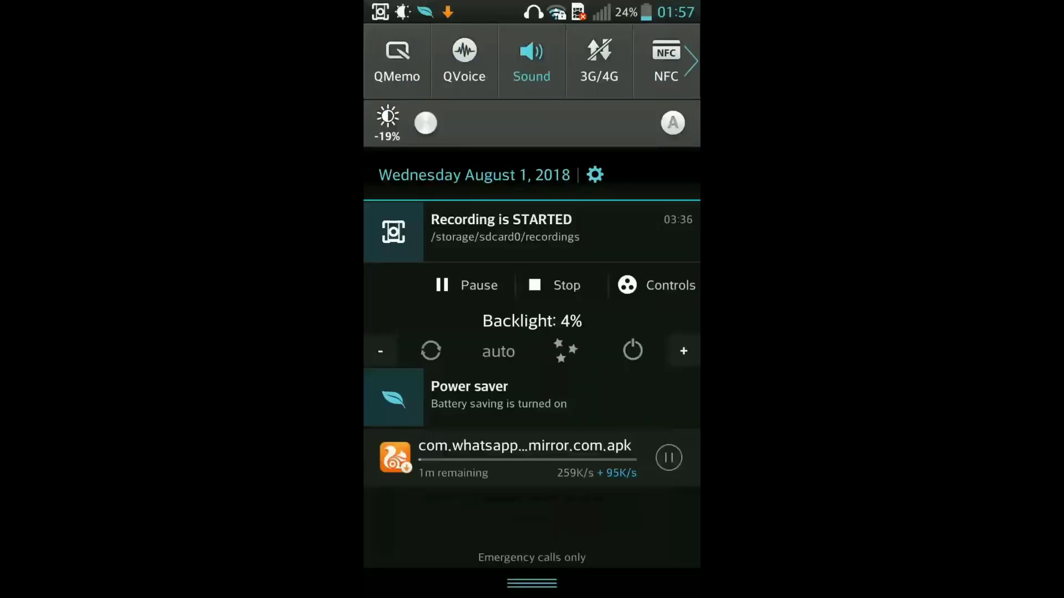
drag(539, 593, 532, 222)
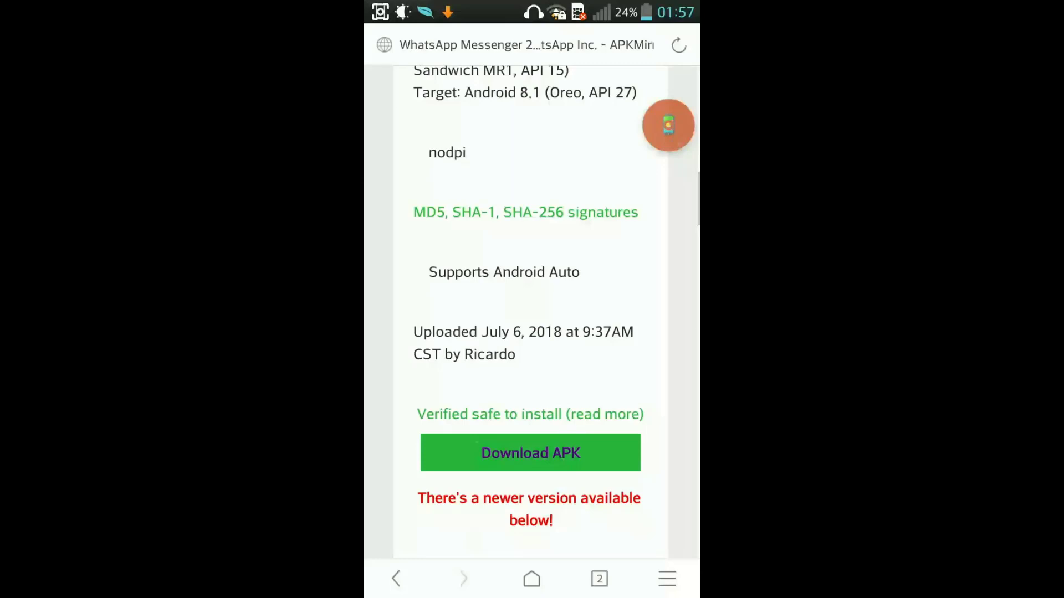
click(668, 125)
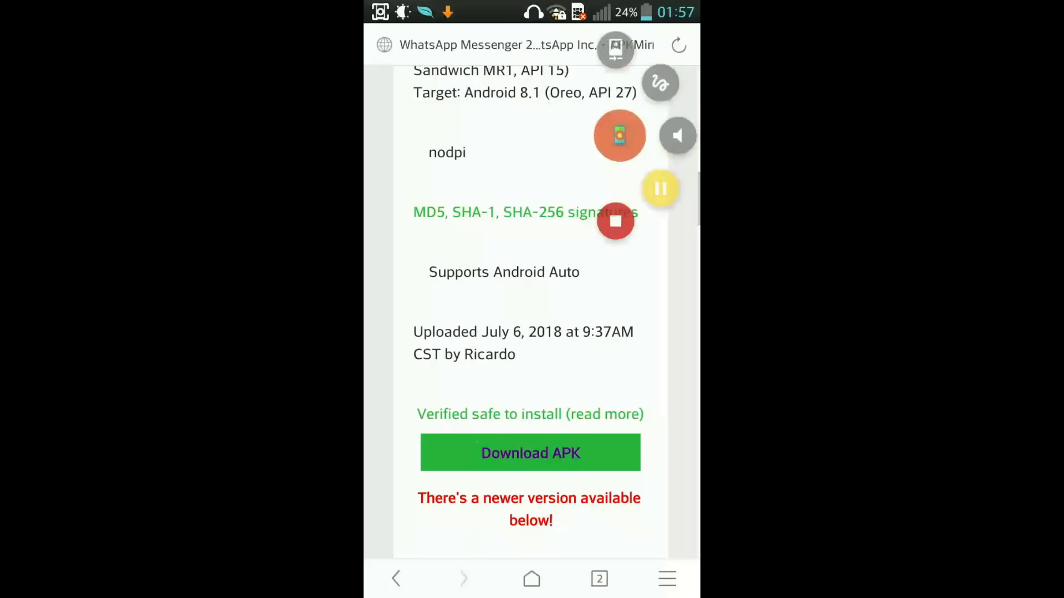
key(Home)
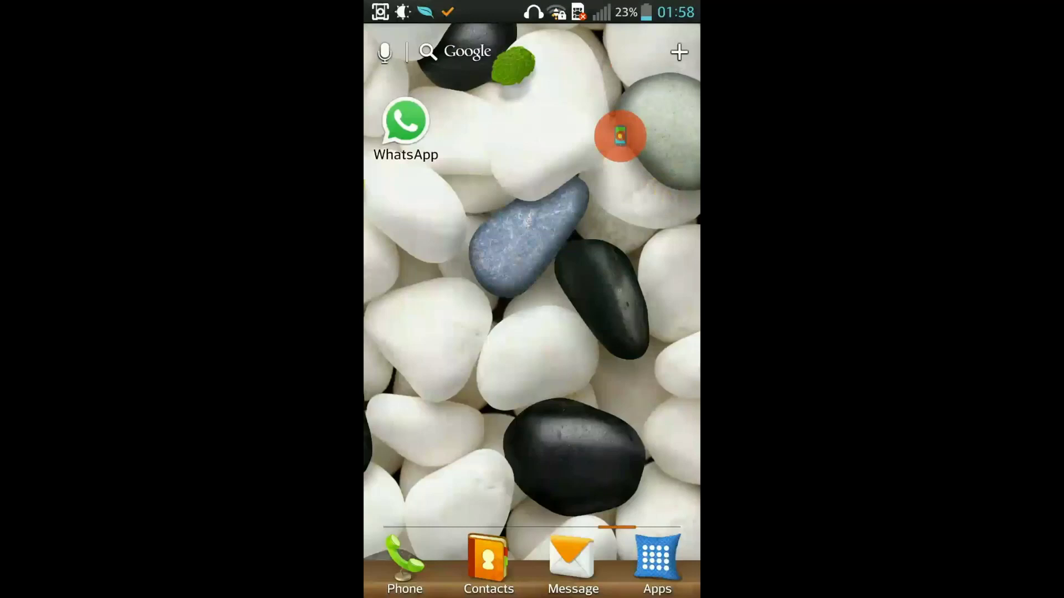
Open the downloaded APK from notifications and install it over the existing WhatsApp.
drag(532, 11, 532, 388)
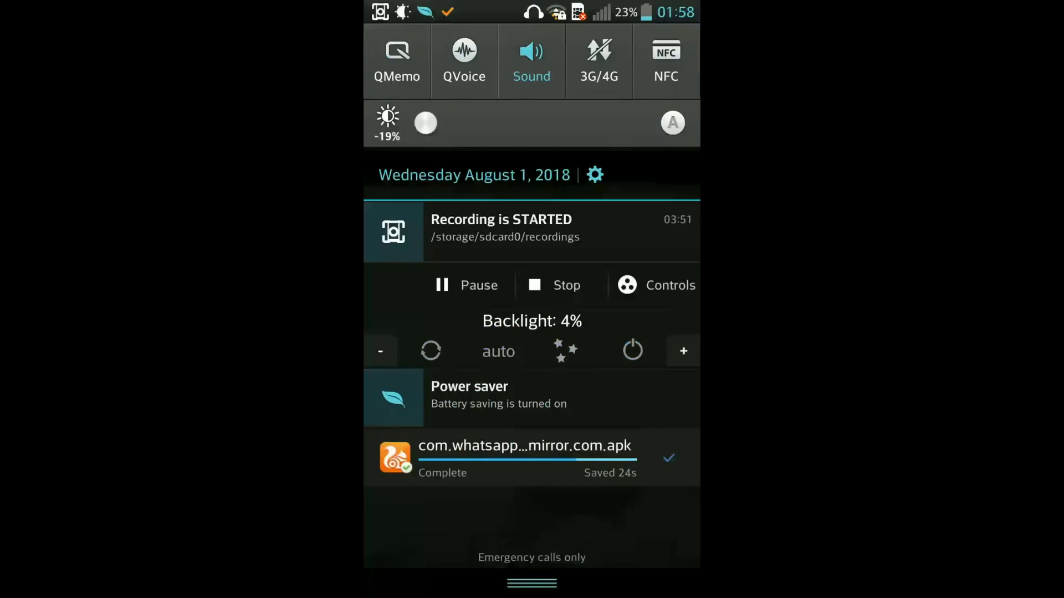
click(527, 458)
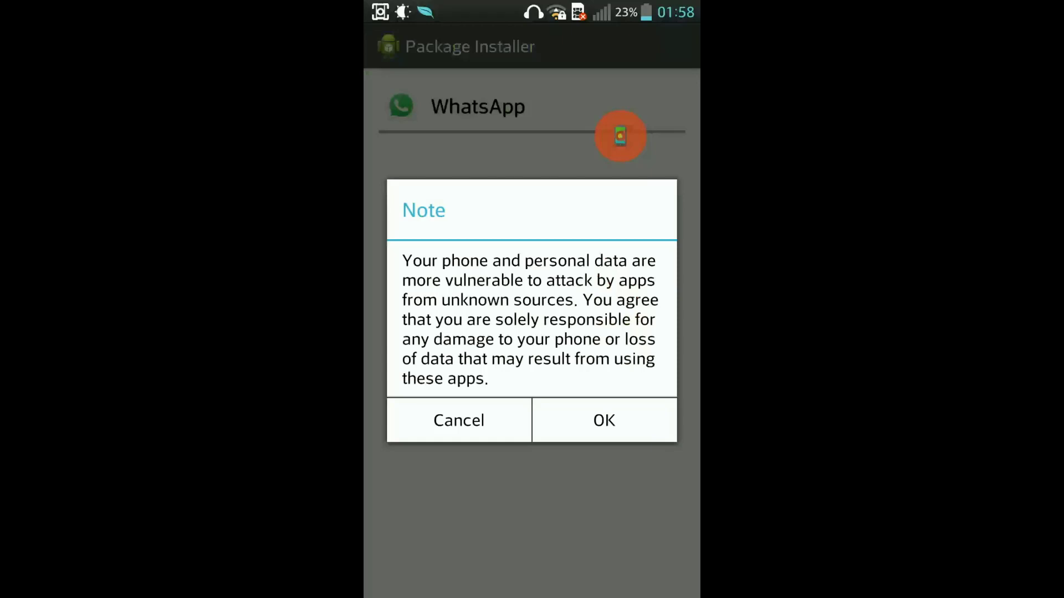
click(604, 420)
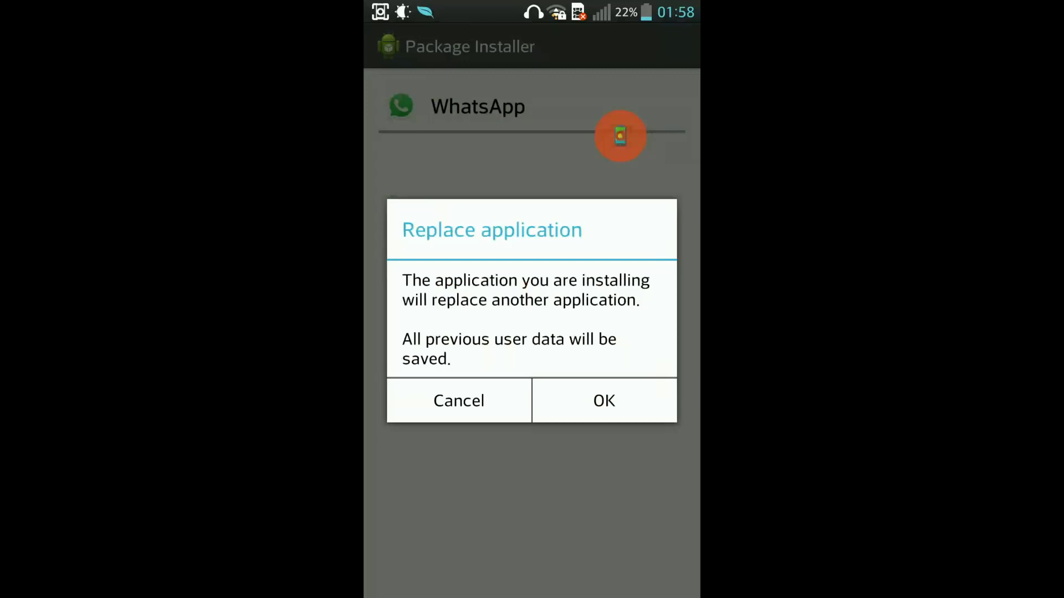
click(604, 401)
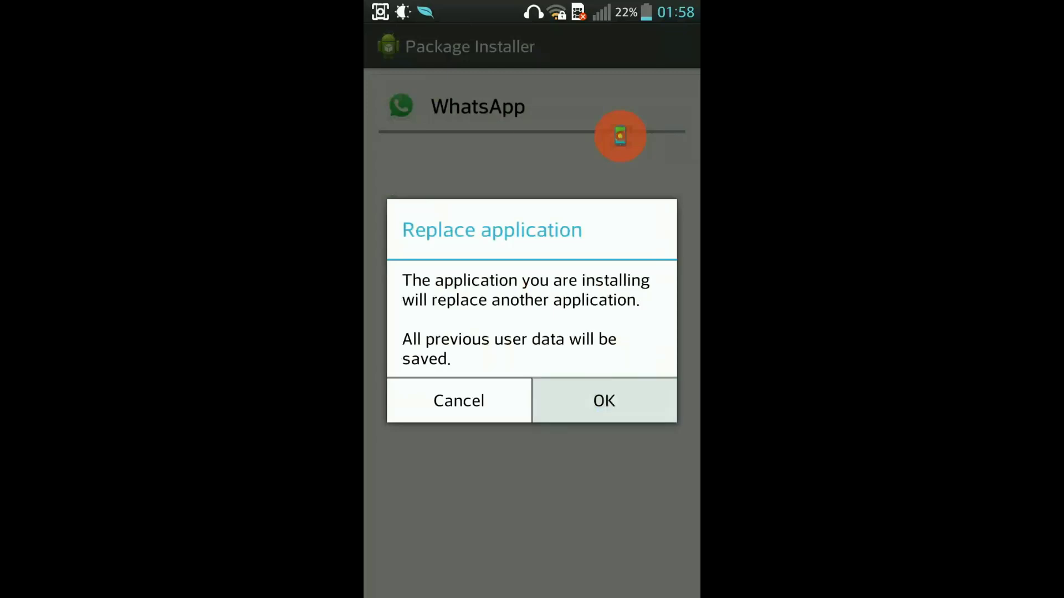
click(610, 572)
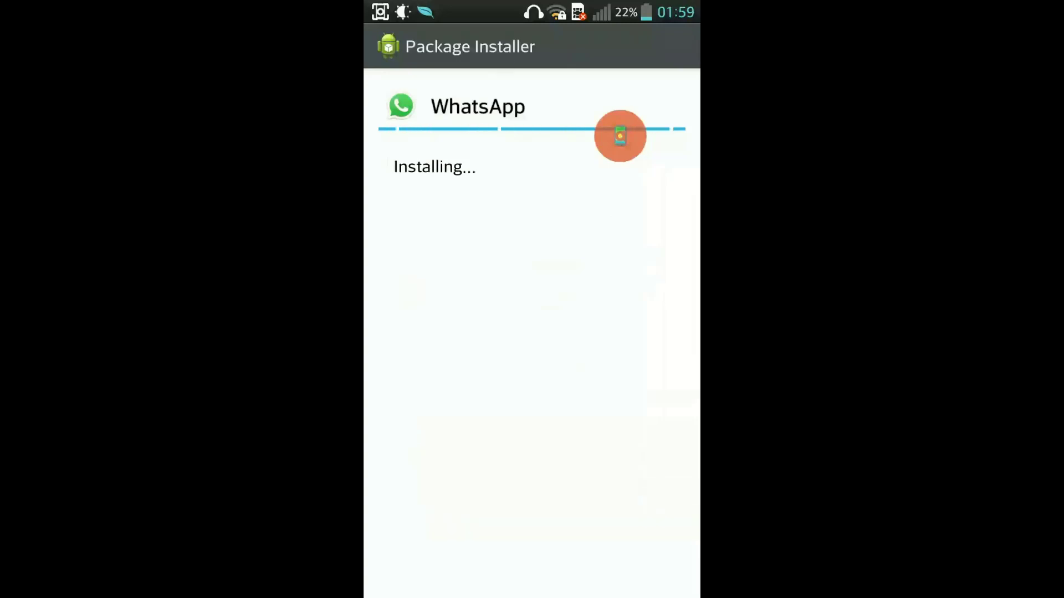
Open WhatsApp 2.18.203 once the installation finishes.
click(430, 236)
drag(620, 135, 668, 148)
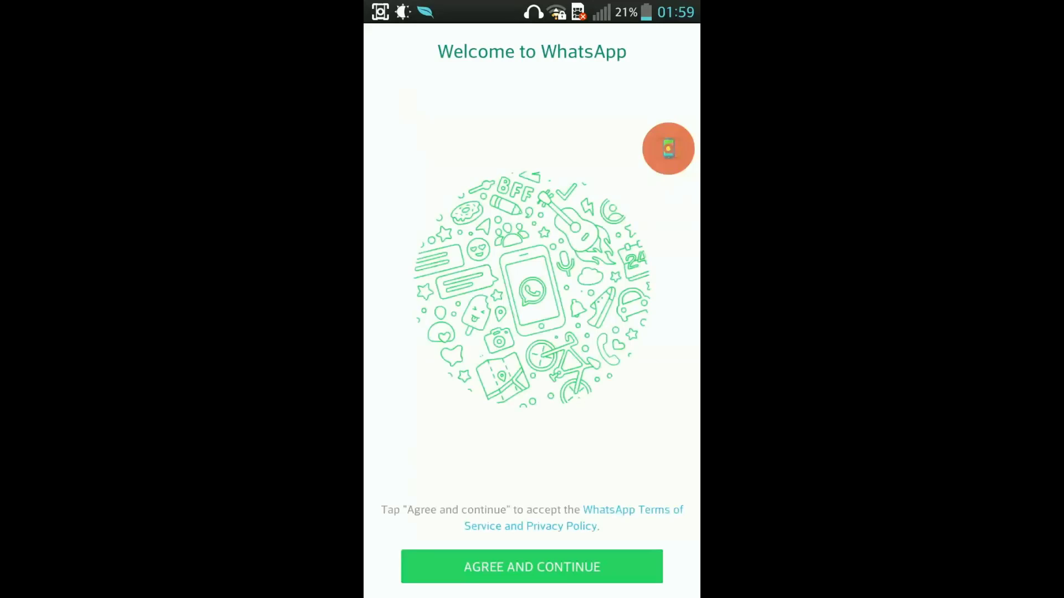
Accept WhatsApp's terms to reach phone-number verification, then return home.
click(540, 568)
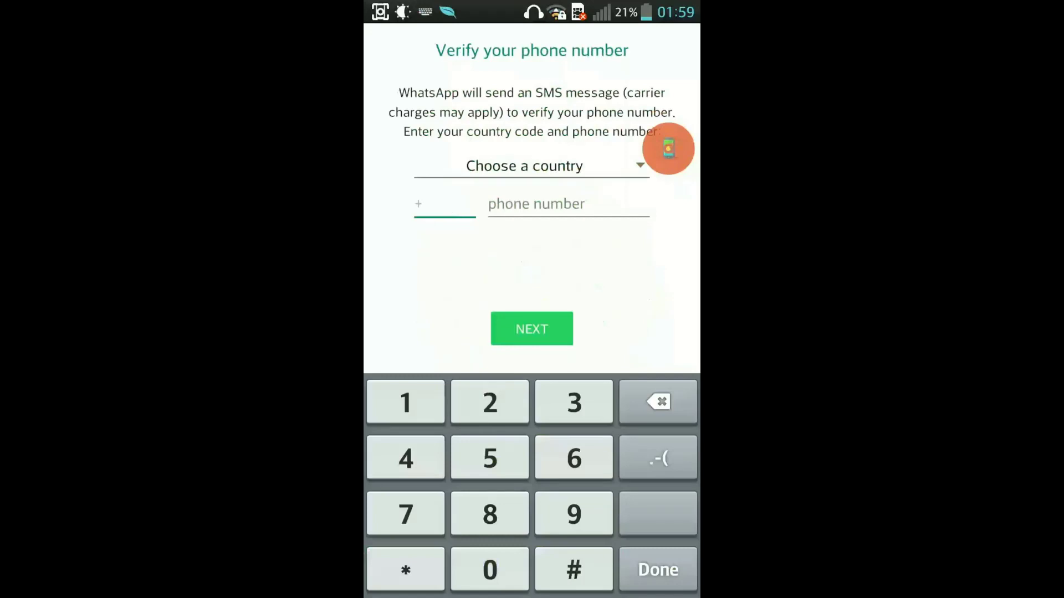
key(Home)
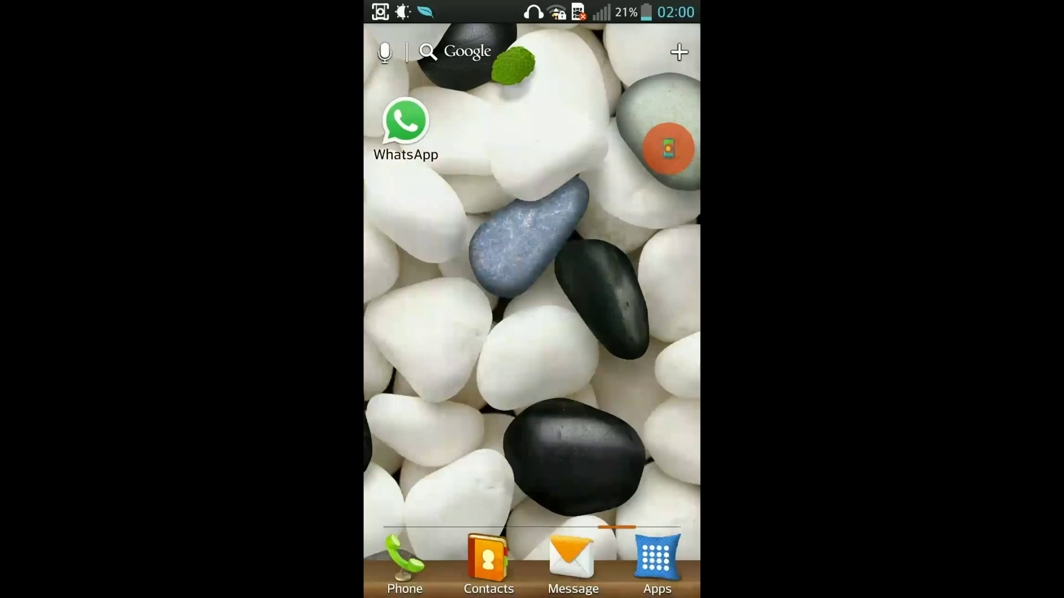
click(668, 148)
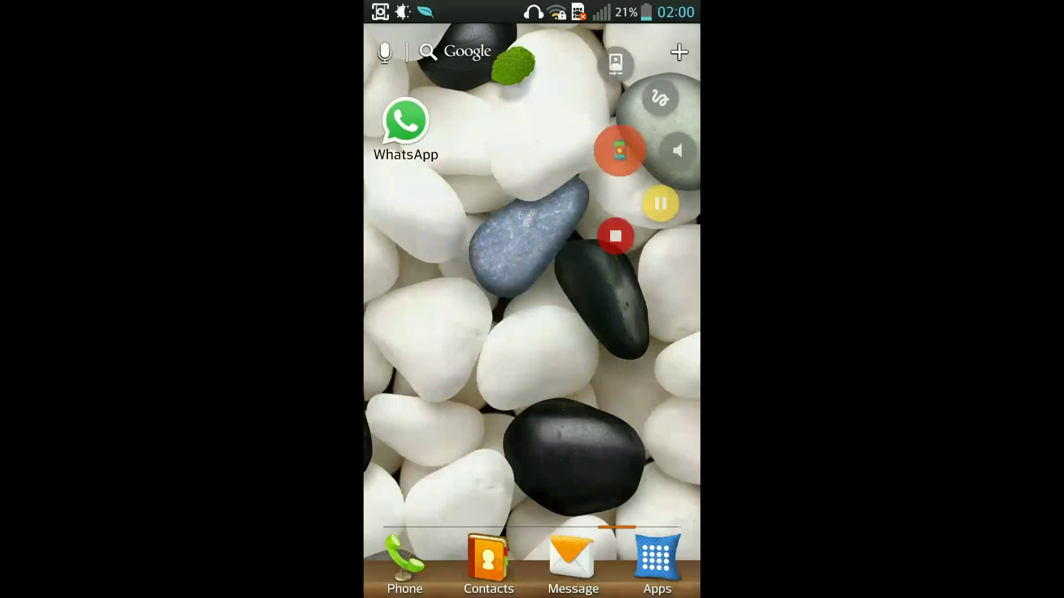